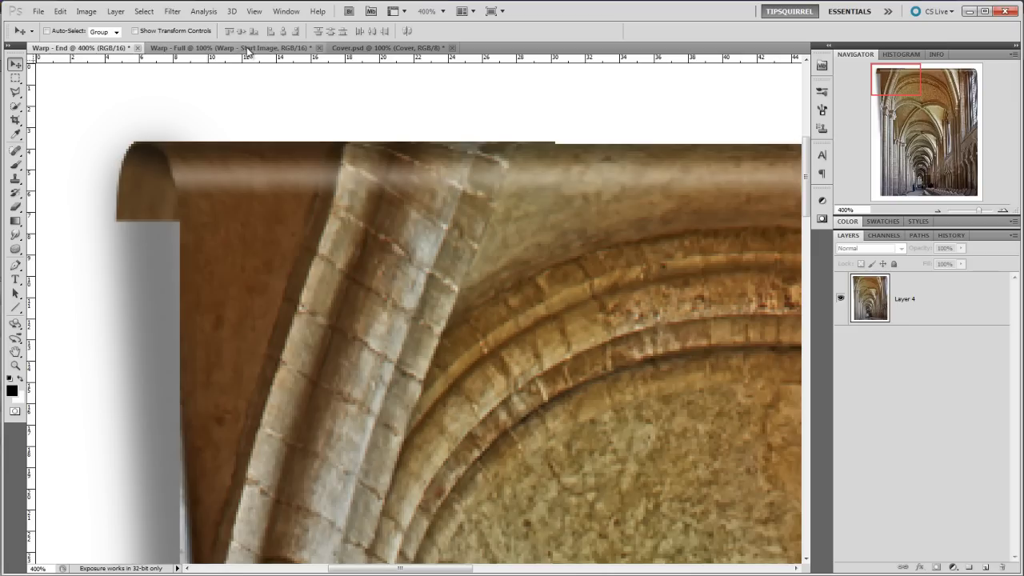
# Switch to the Warp - Full document and set its canvas width to 110 percent
pyautogui.click(244, 50)
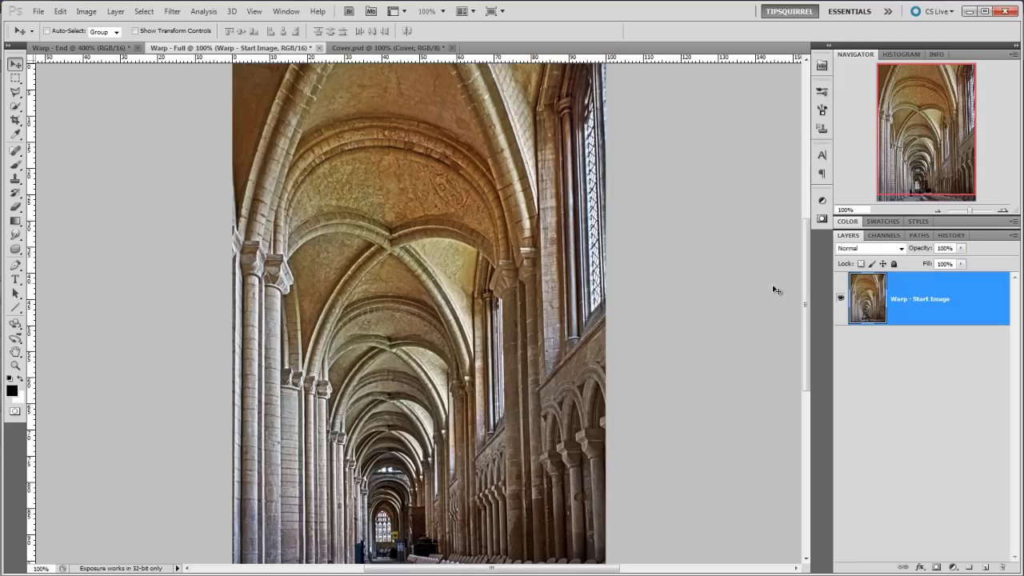
pyautogui.click(936, 211)
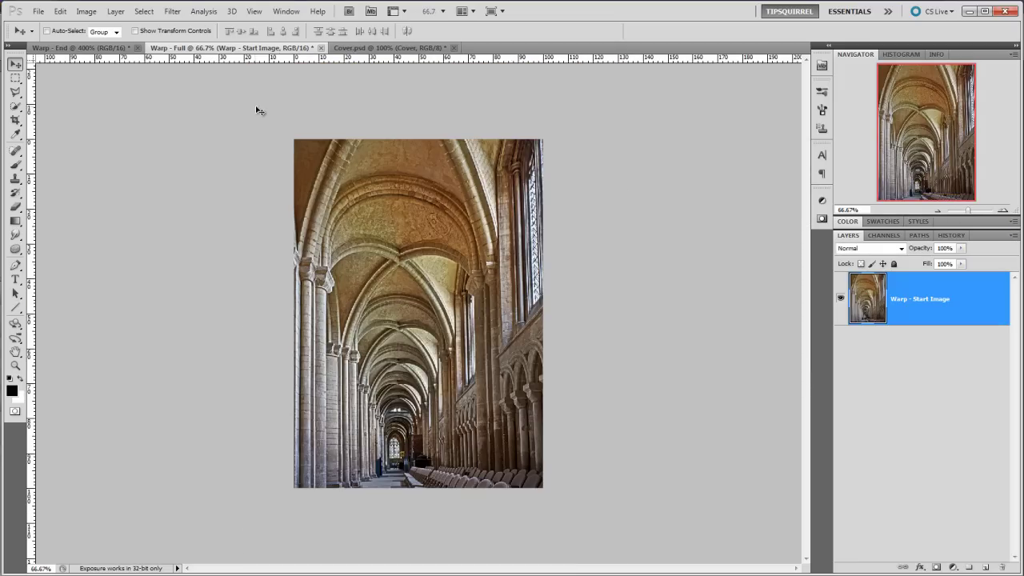
pyautogui.click(86, 12)
pyautogui.click(104, 110)
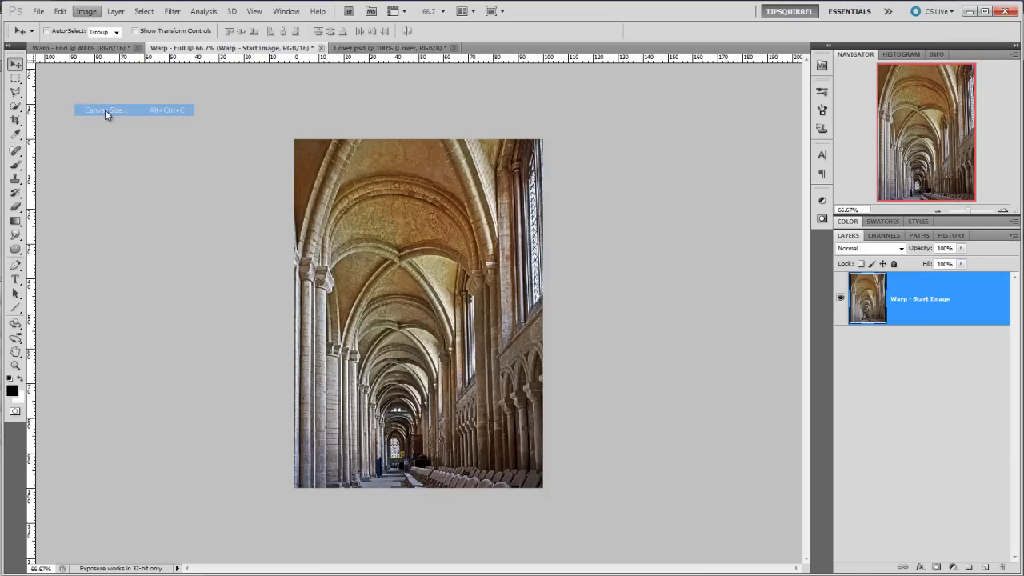
pyautogui.doubleClick(741, 177)
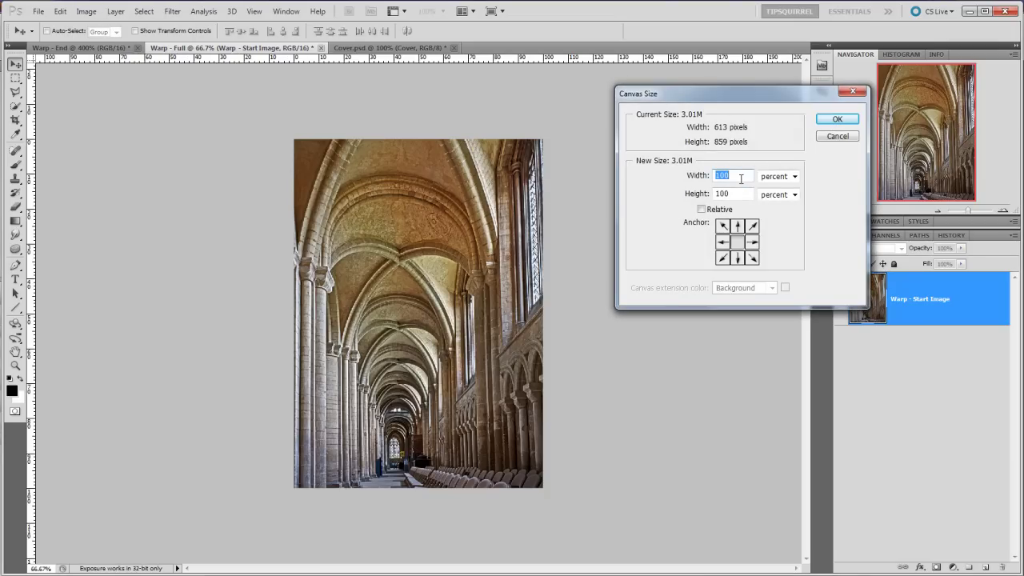
pyautogui.write('110')
pyautogui.press('Return')
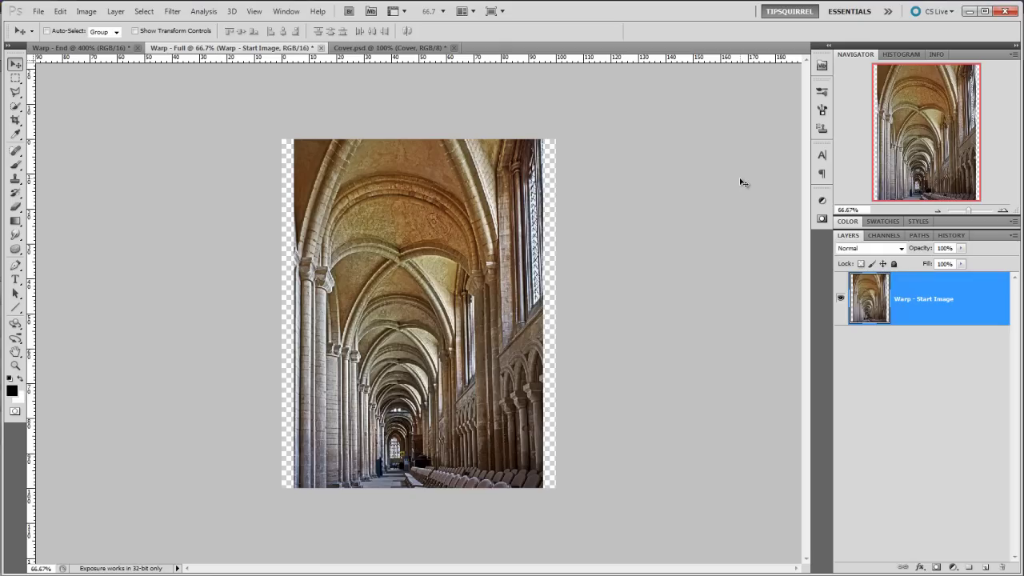
# Try a custom Warp on the whole image, pulling its upper-left corner inward, and return the corner to its place
pyautogui.hotkey('ctrl', 't')
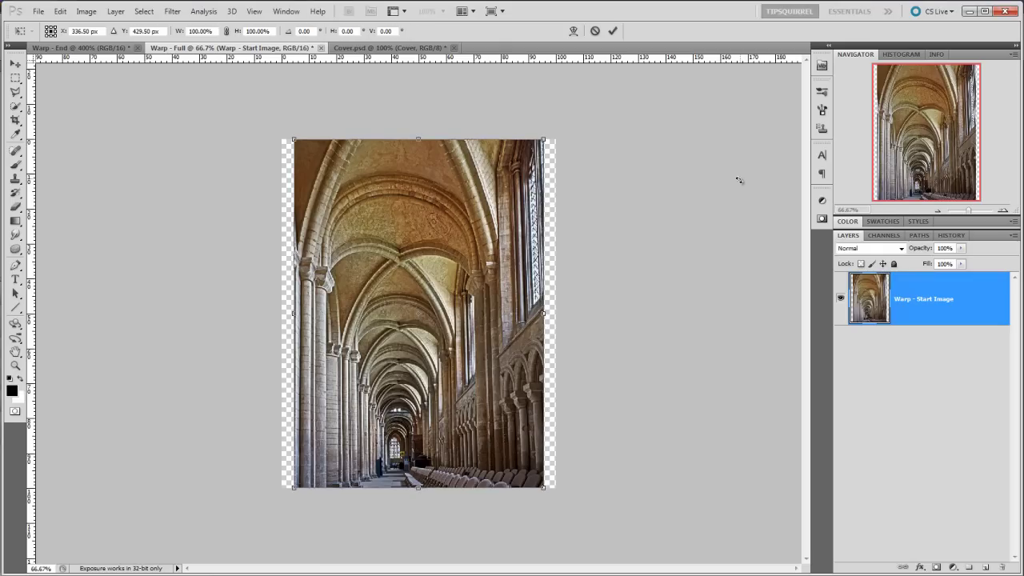
pyautogui.rightClick(392, 284)
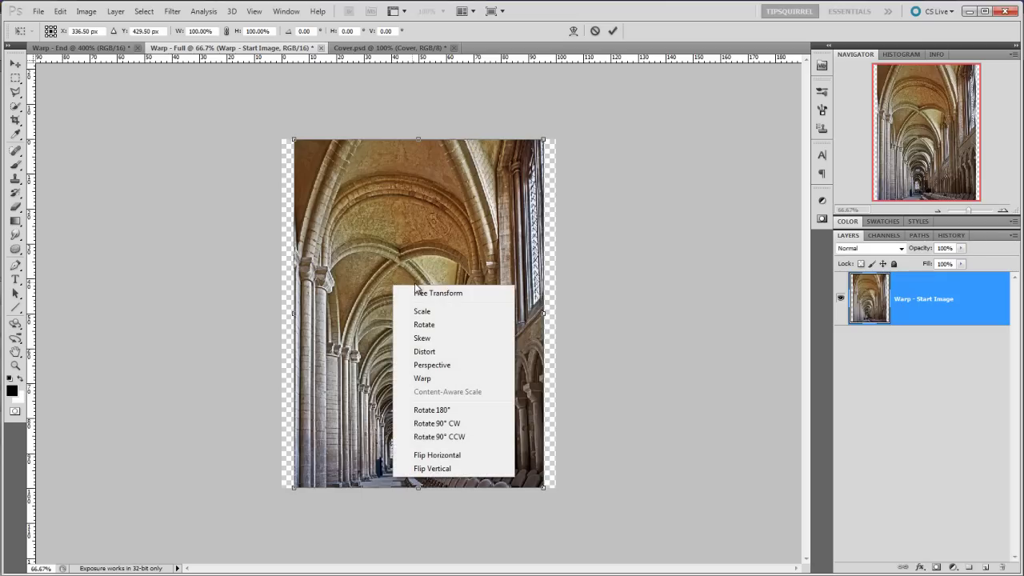
pyautogui.click(448, 383)
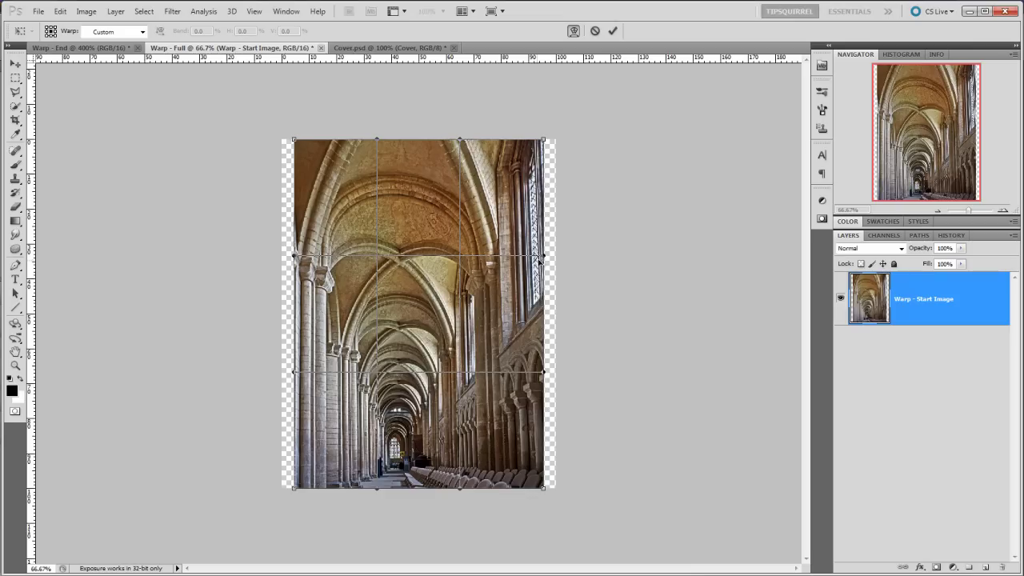
pyautogui.click(294, 256)
pyautogui.moveTo(294, 256)
pyautogui.mouseDown()
pyautogui.moveTo(376, 261)
pyautogui.moveTo(293, 255)
pyautogui.mouseUp()
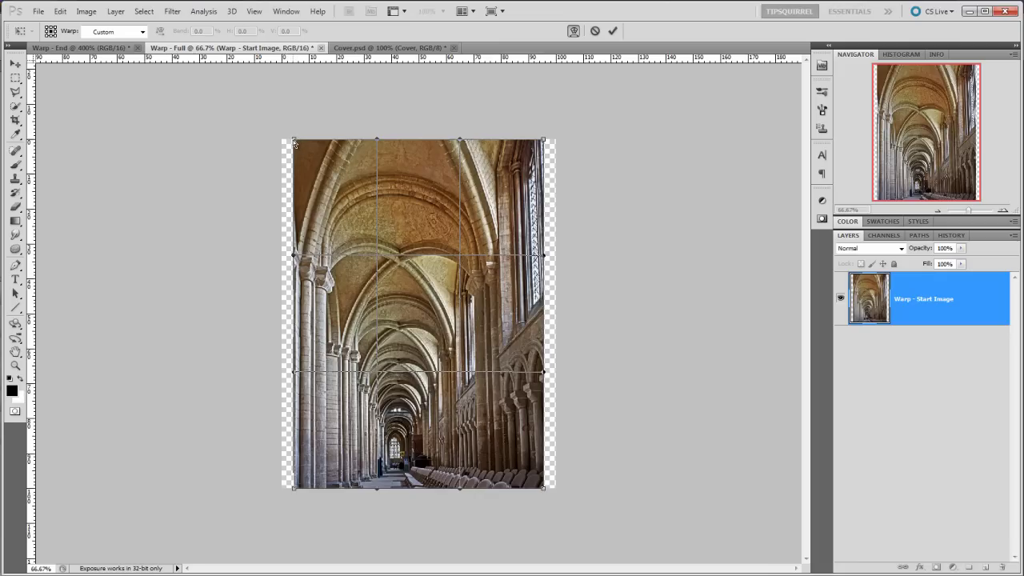
pyautogui.moveTo(294, 142); pyautogui.dragTo(329, 370)
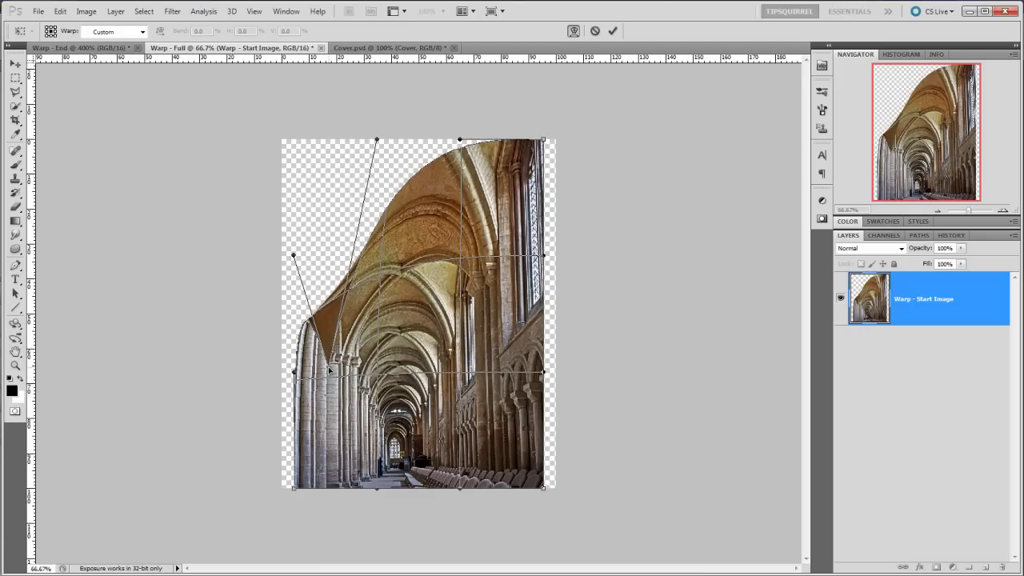
pyautogui.moveTo(329, 371); pyautogui.dragTo(294, 140)
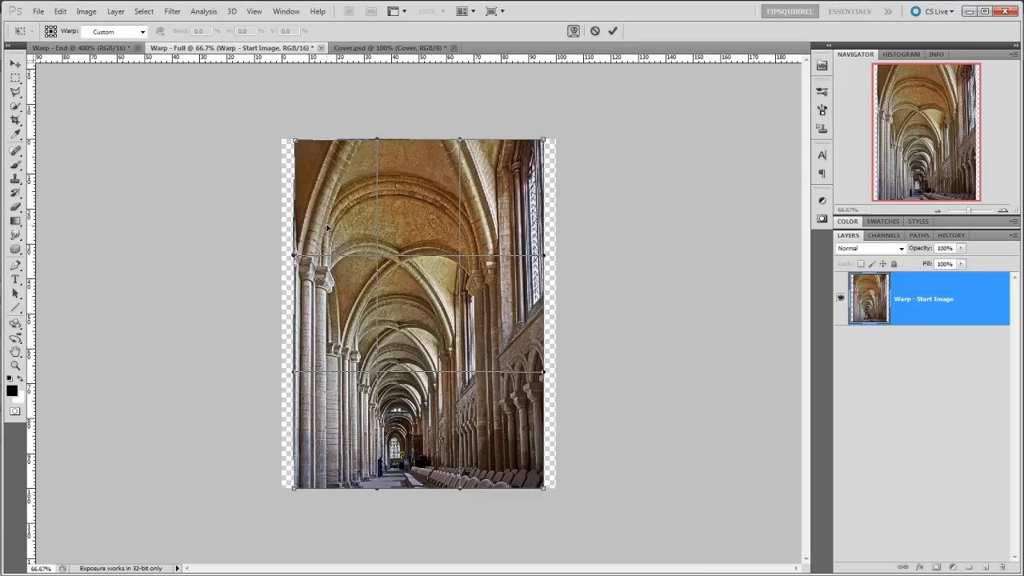
pyautogui.press('Return')
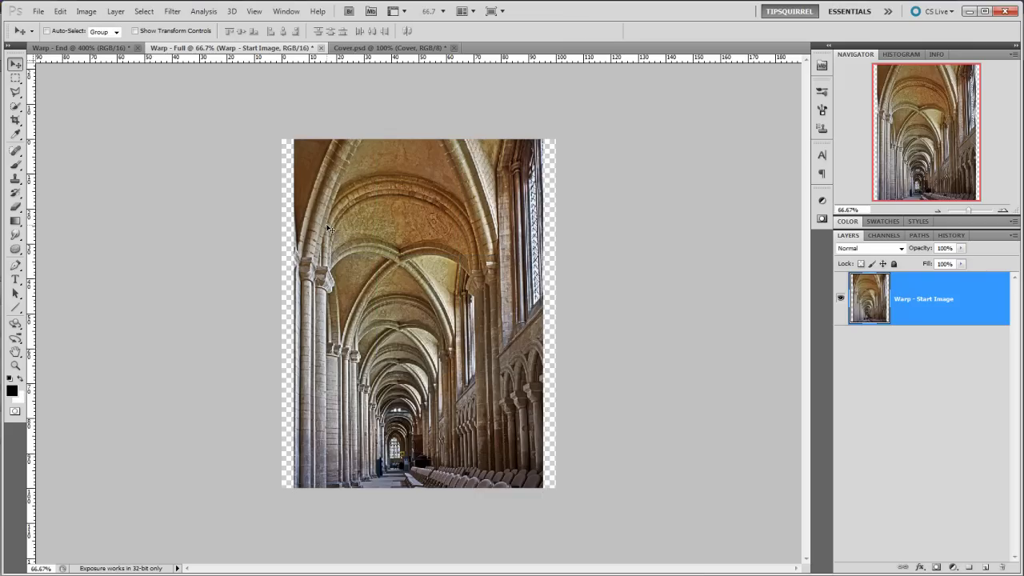
# Add a horizontal guide at the 10% position
pyautogui.click(253, 11)
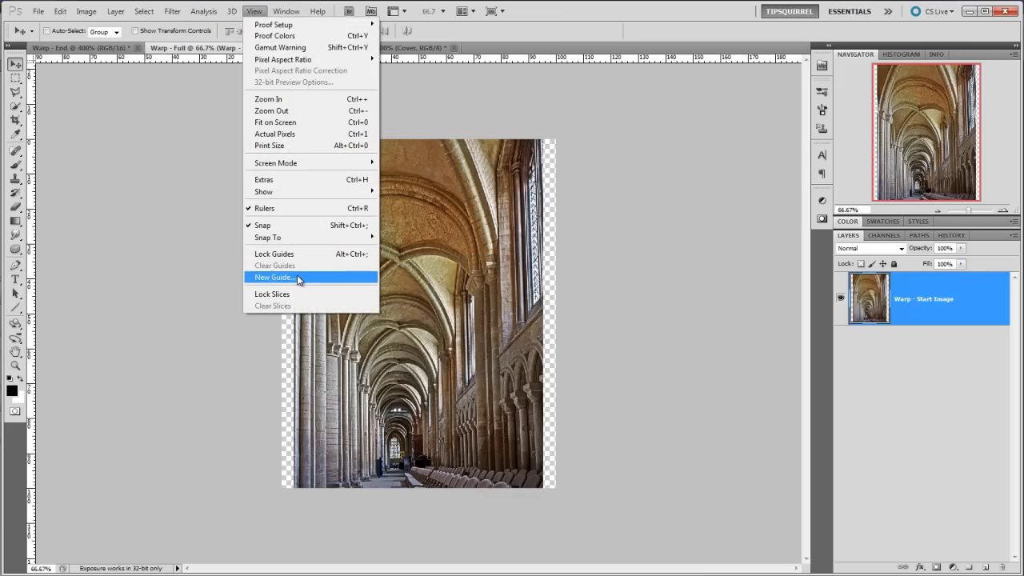
pyautogui.click(296, 277)
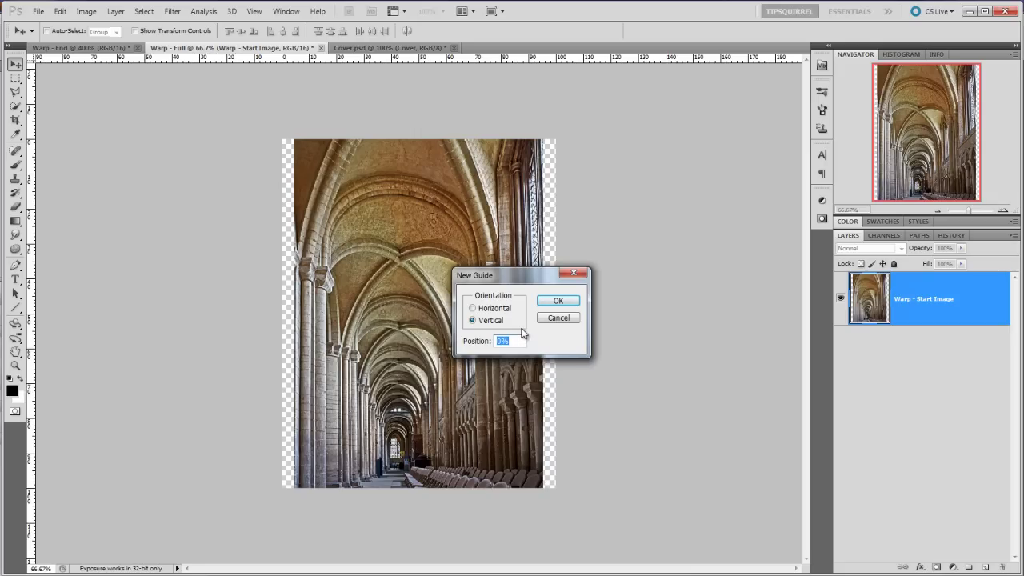
pyautogui.write('10')
pyautogui.click(489, 312)
pyautogui.click(558, 302)
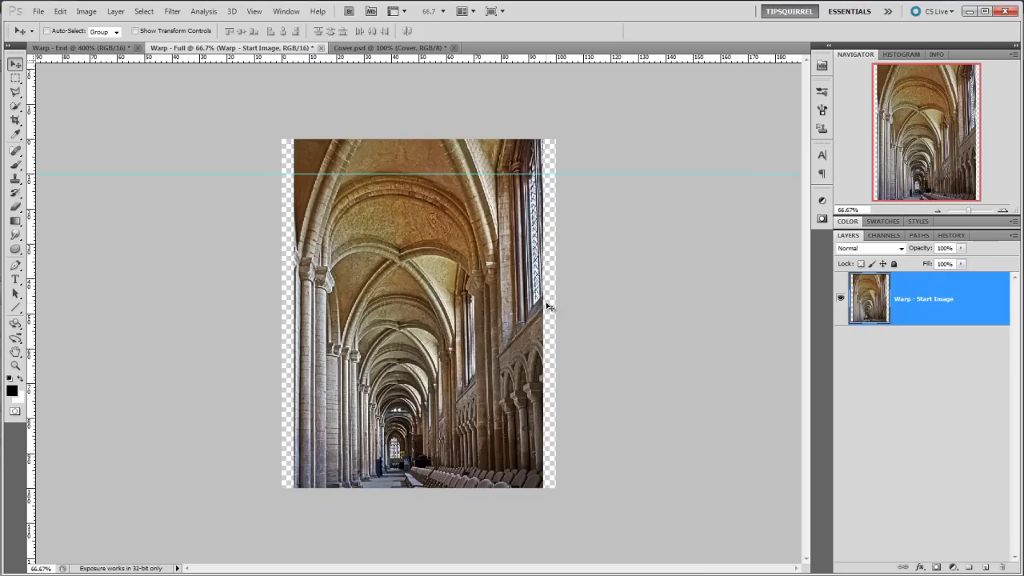
# Select the full-width strip between the canvas's upper edge and the guide with the Rectangular Marquee tool
pyautogui.click(254, 11)
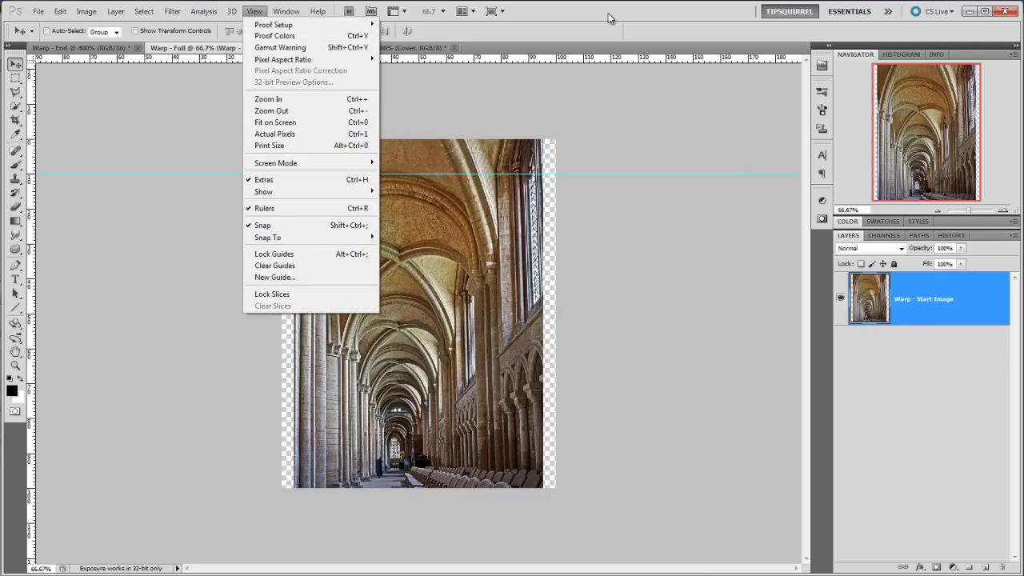
pyautogui.click(608, 17)
pyautogui.click(15, 78)
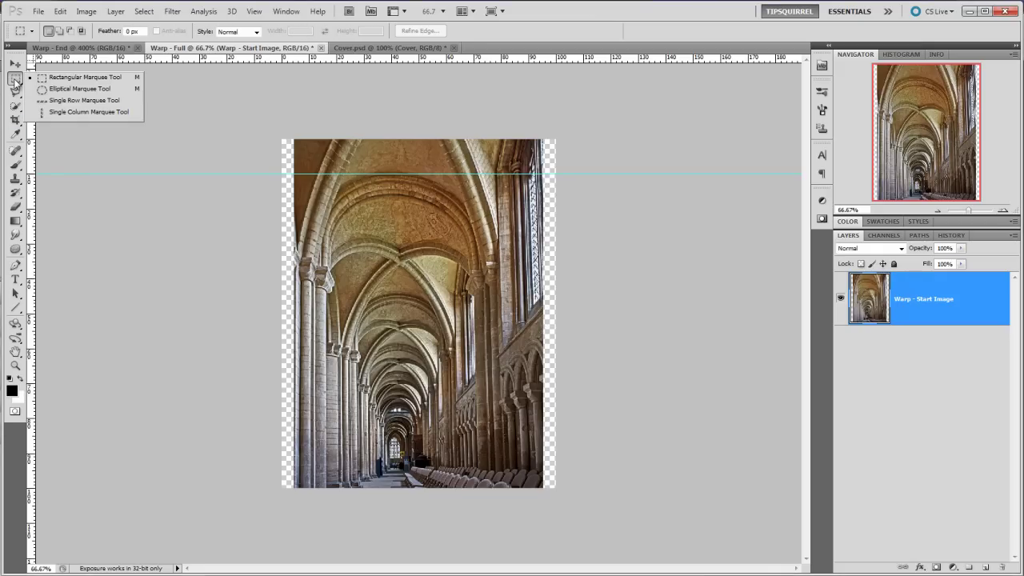
pyautogui.click(72, 76)
pyautogui.moveTo(282, 140); pyautogui.dragTo(348, 161)
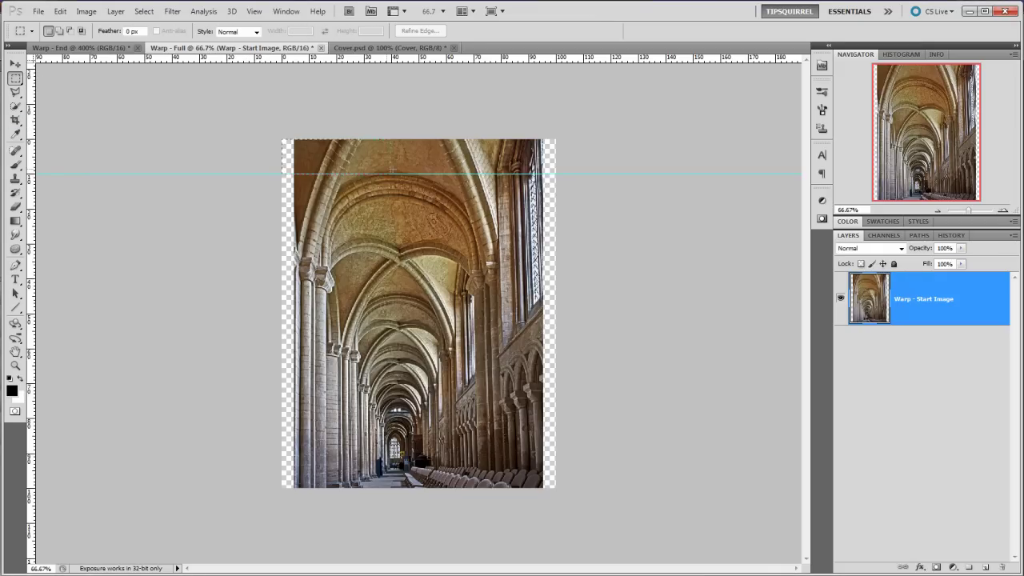
pyautogui.moveTo(581, 165); pyautogui.dragTo(583, 175)
pyautogui.moveTo(581, 170); pyautogui.dragTo(581, 169)
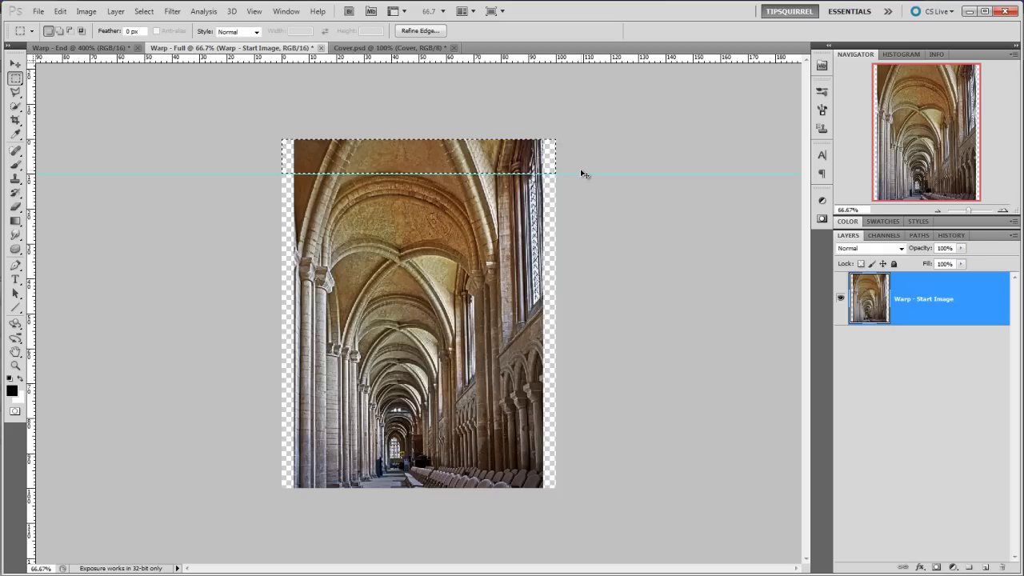
# Cut the selected strip, paste it in place on its own layer and name that layer Top
pyautogui.hotkey('ctrl', 'x')
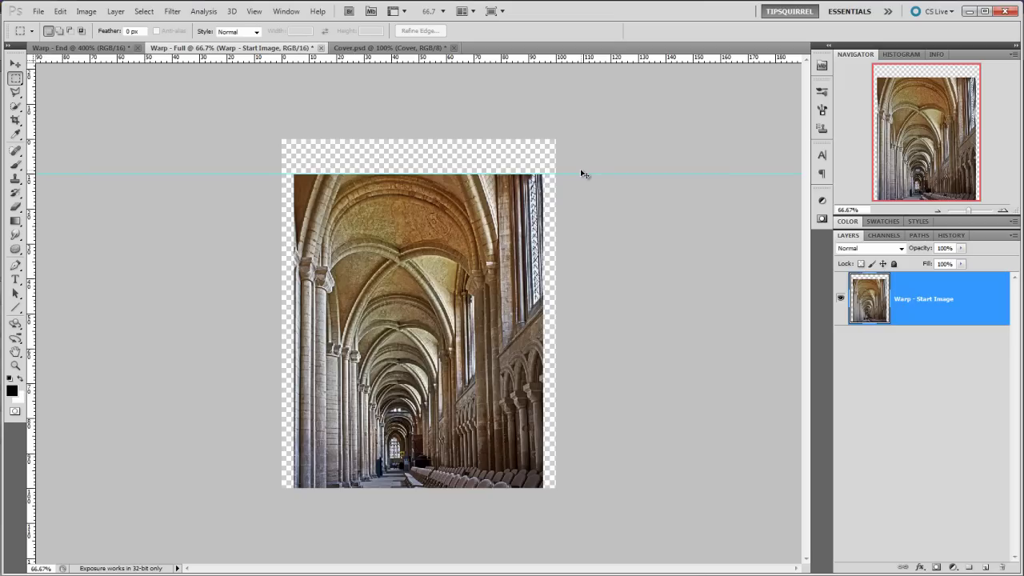
pyautogui.hotkey('ctrl', 'v')
pyautogui.hotkey('ctrl', 'v')
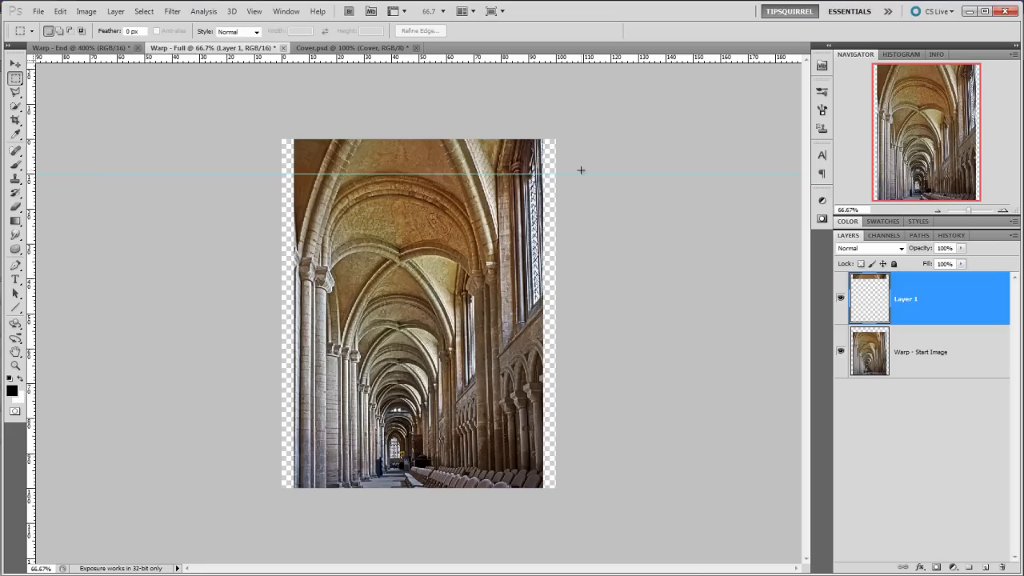
pyautogui.doubleClick(907, 301)
pyautogui.write('Top')
pyautogui.press('Return')
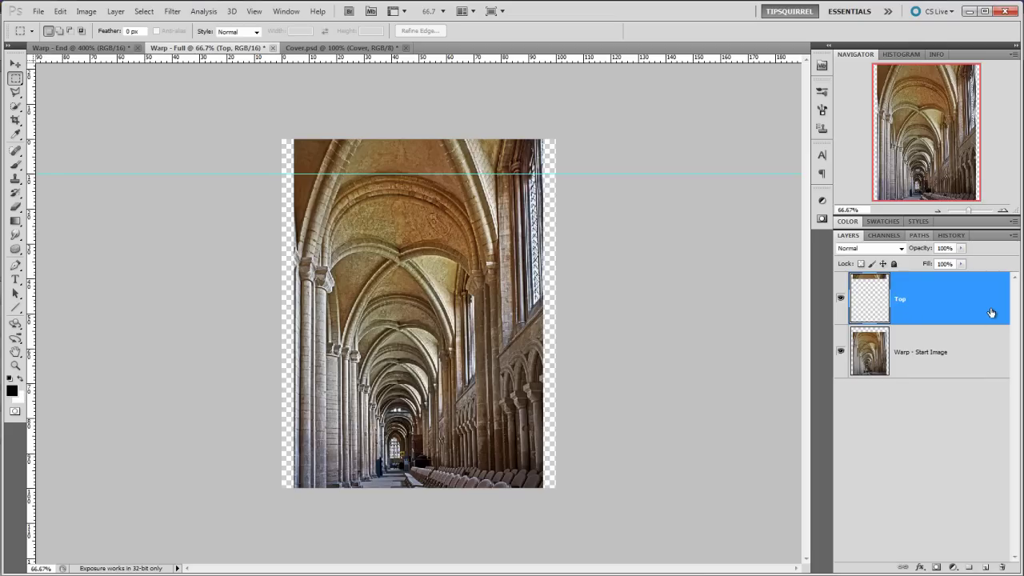
# Clear all guides from the document
pyautogui.click(254, 12)
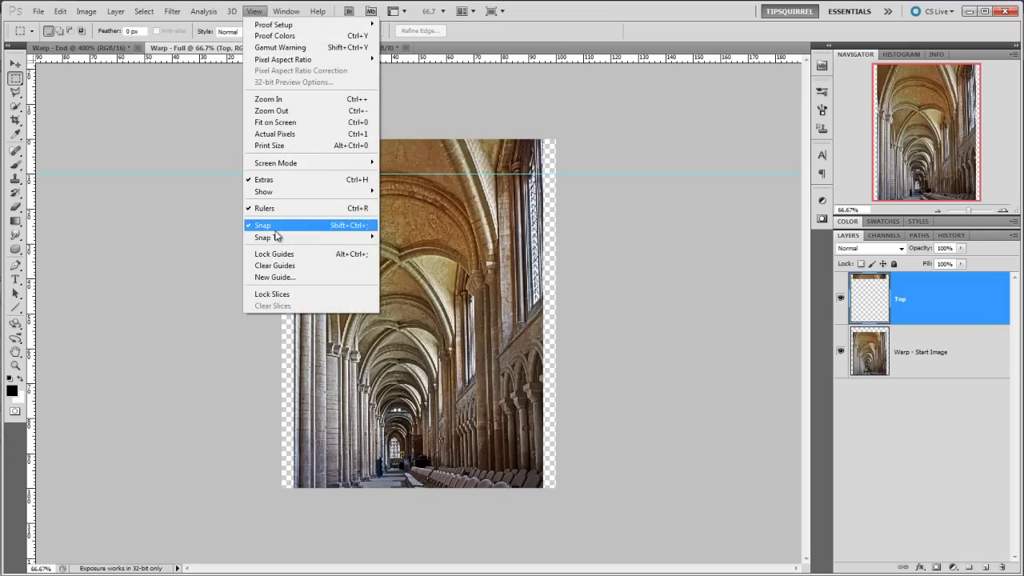
pyautogui.click(276, 265)
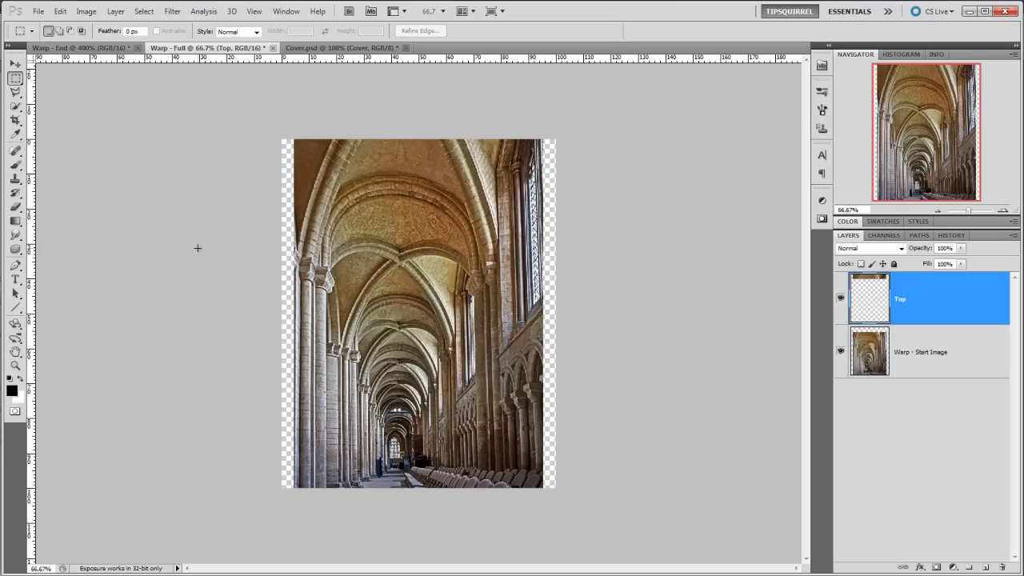
pyautogui.press('z')
pyautogui.moveTo(324, 141); pyautogui.dragTo(586, 208)
pyautogui.press('m')
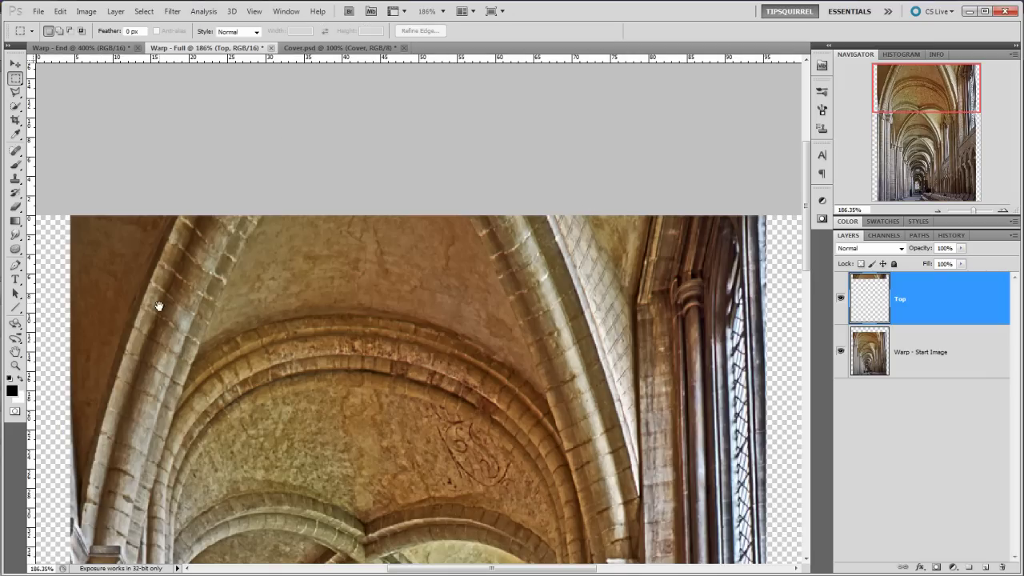
pyautogui.moveTo(158, 304); pyautogui.dragTo(363, 233)
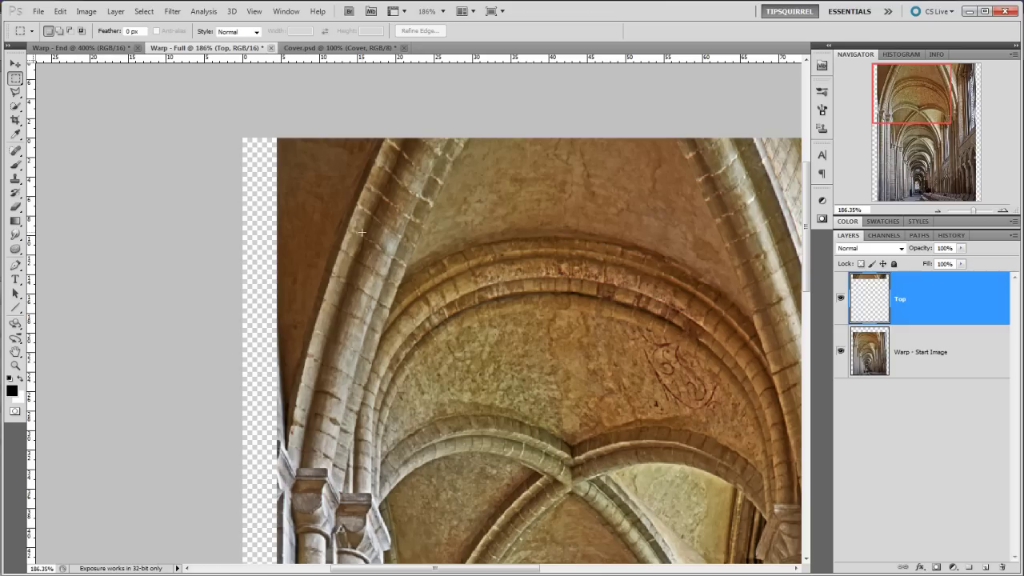
pyautogui.hotkey('ctrl', 't')
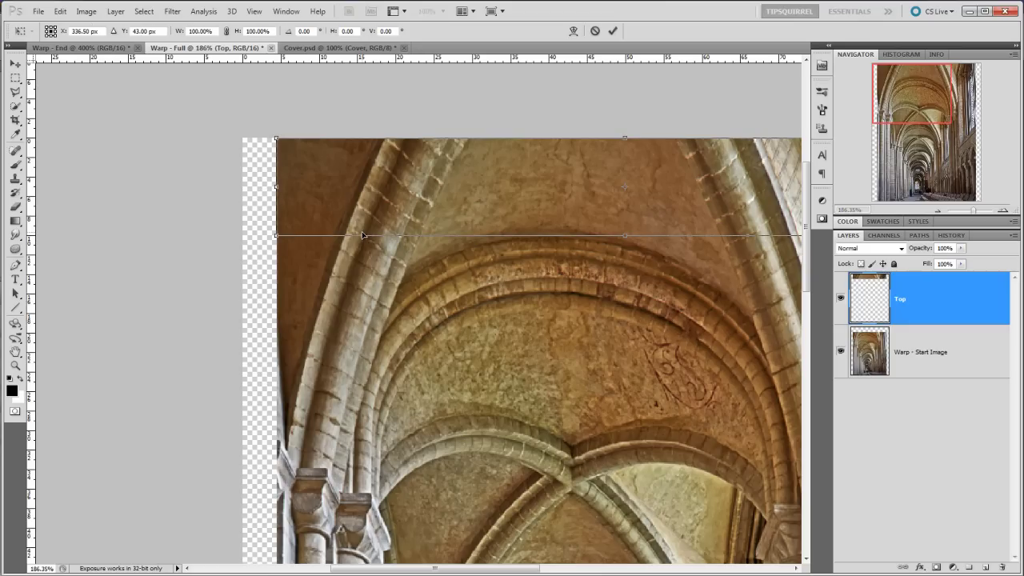
pyautogui.rightClick(392, 183)
pyautogui.click(457, 282)
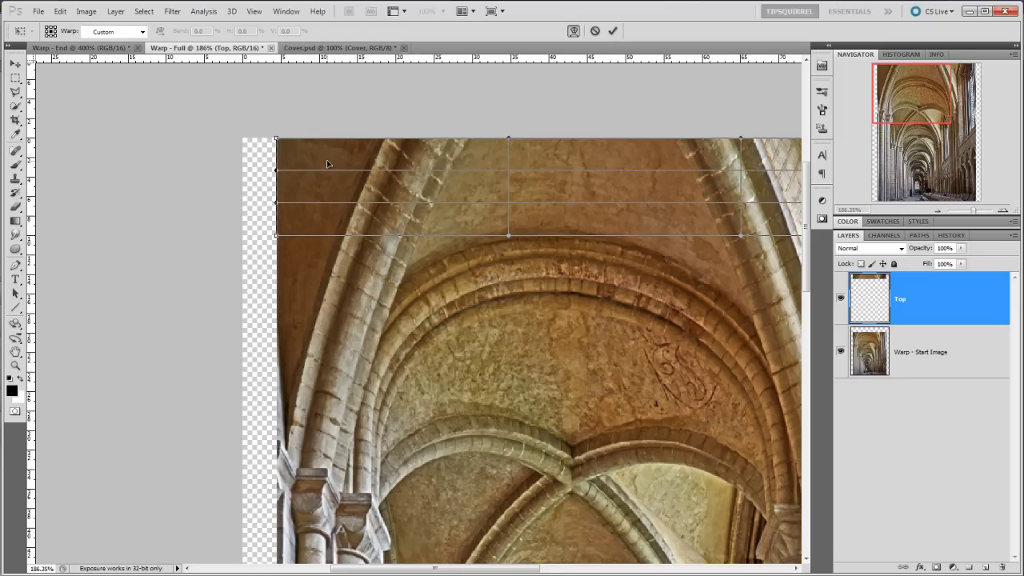
pyautogui.moveTo(276, 140)
pyautogui.mouseDown()
pyautogui.moveTo(295, 173)
pyautogui.moveTo(297, 234)
pyautogui.moveTo(322, 233)
pyautogui.moveTo(318, 196)
pyautogui.moveTo(317, 222)
pyautogui.moveTo(280, 192)
pyautogui.moveTo(248, 190)
pyautogui.moveTo(244, 281)
pyautogui.moveTo(258, 236)
pyautogui.moveTo(264, 309)
pyautogui.moveTo(251, 357)
pyautogui.moveTo(272, 176)
pyautogui.moveTo(308, 181)
pyautogui.moveTo(254, 205)
pyautogui.moveTo(245, 293)
pyautogui.moveTo(263, 200)
pyautogui.moveTo(279, 204)
pyautogui.moveTo(252, 146)
pyautogui.moveTo(269, 285)
pyautogui.moveTo(263, 320)
pyautogui.moveTo(307, 301)
pyautogui.moveTo(298, 308)
pyautogui.moveTo(317, 279)
pyautogui.moveTo(253, 262)
pyautogui.moveTo(279, 191)
pyautogui.moveTo(279, 144)
pyautogui.mouseUp()
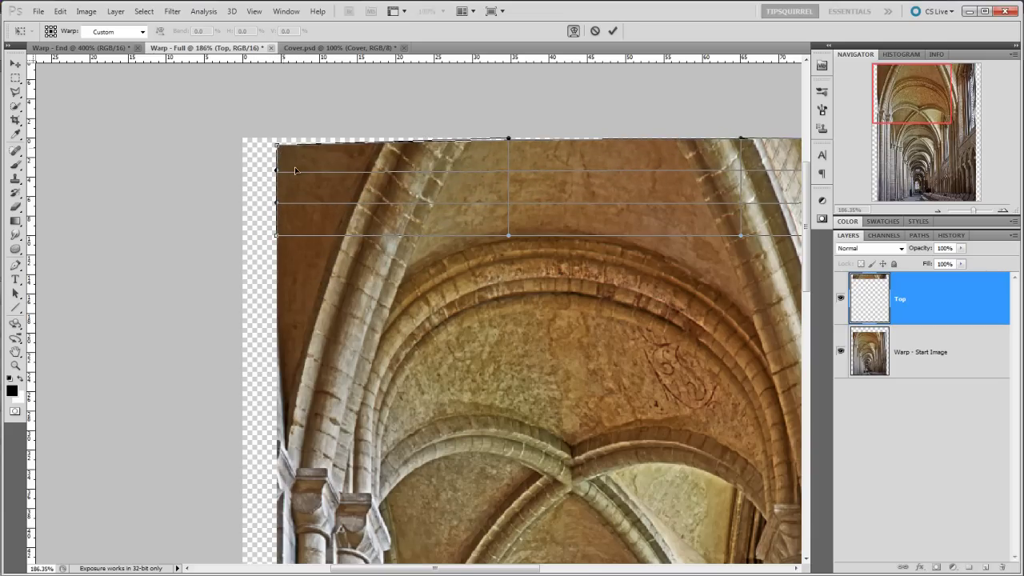
pyautogui.moveTo(277, 236)
pyautogui.mouseDown()
pyautogui.moveTo(275, 201)
pyautogui.moveTo(320, 125)
pyautogui.moveTo(318, 146)
pyautogui.moveTo(313, 126)
pyautogui.moveTo(276, 204)
pyautogui.moveTo(278, 227)
pyautogui.mouseUp()
pyautogui.moveTo(897, 104); pyautogui.dragTo(955, 87)
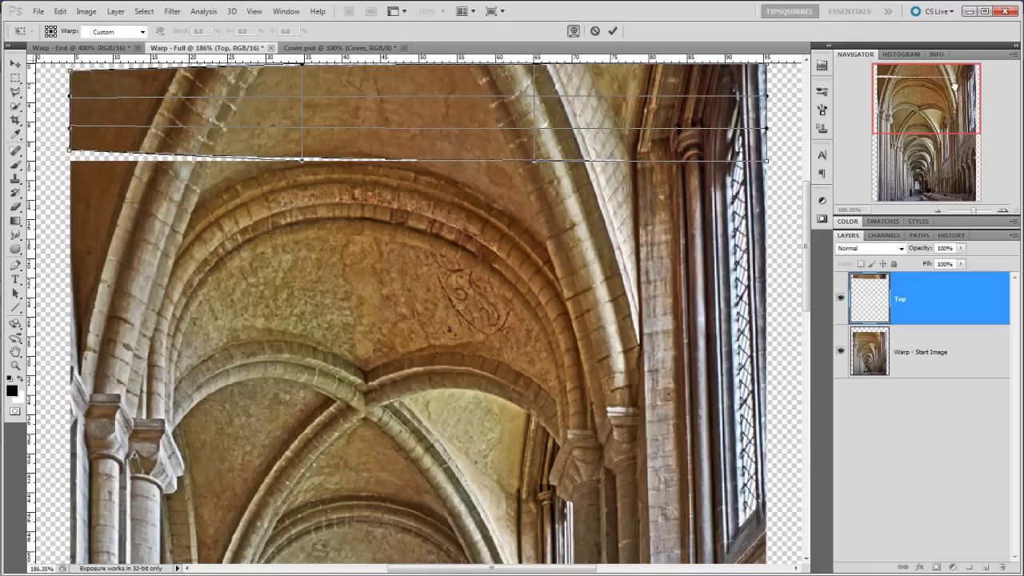
pyautogui.scroll(3, 673, 293)
pyautogui.hscroll(5, 673, 293)
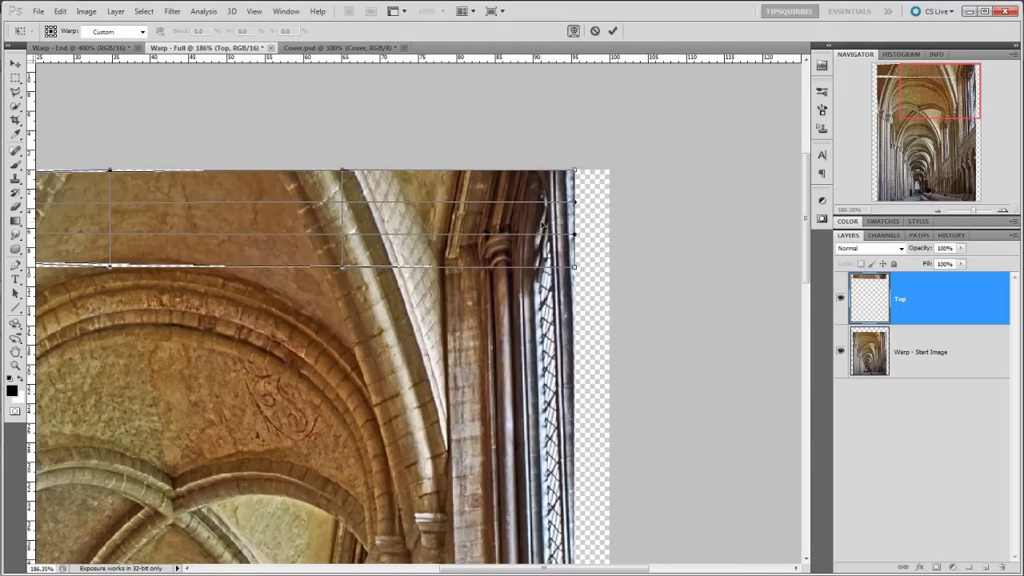
pyautogui.moveTo(574, 171); pyautogui.dragTo(574, 202)
pyautogui.moveTo(575, 266); pyautogui.dragTo(521, 223)
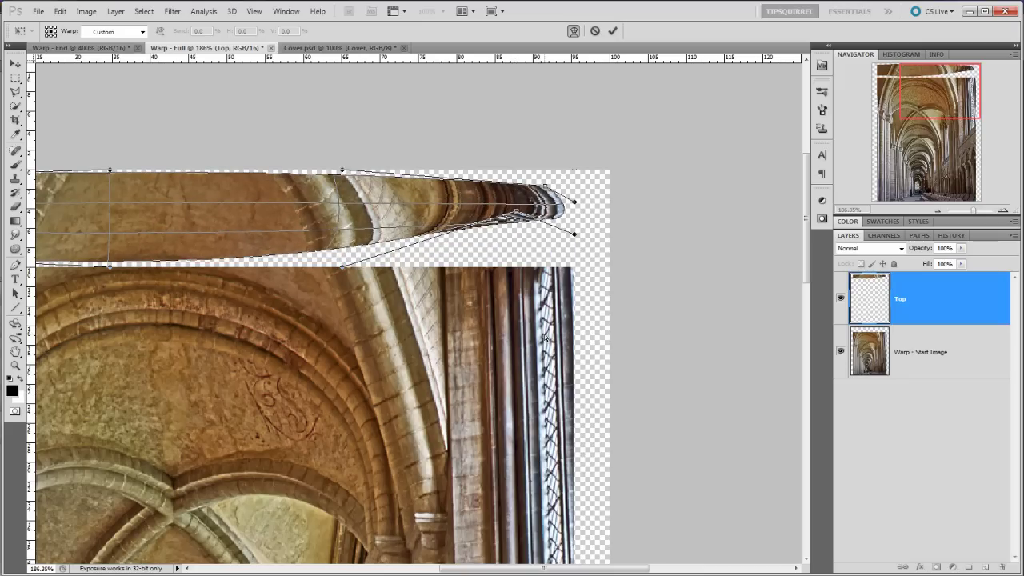
pyautogui.press('Escape')
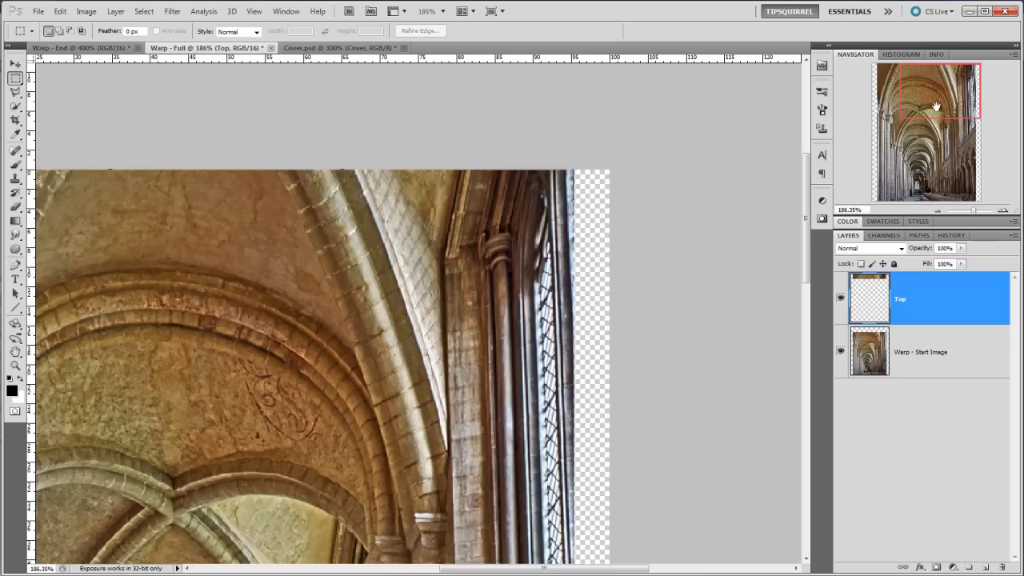
pyautogui.moveTo(931, 101); pyautogui.dragTo(882, 96)
pyautogui.moveTo(159, 200); pyautogui.dragTo(259, 266)
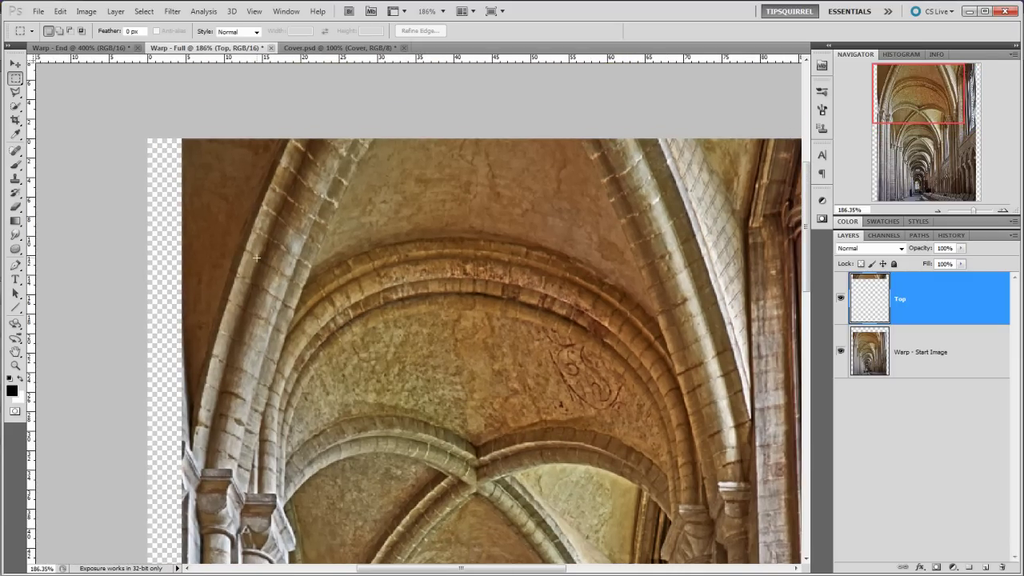
pyautogui.hotkey('ctrl', 't')
pyautogui.rightClick(286, 200)
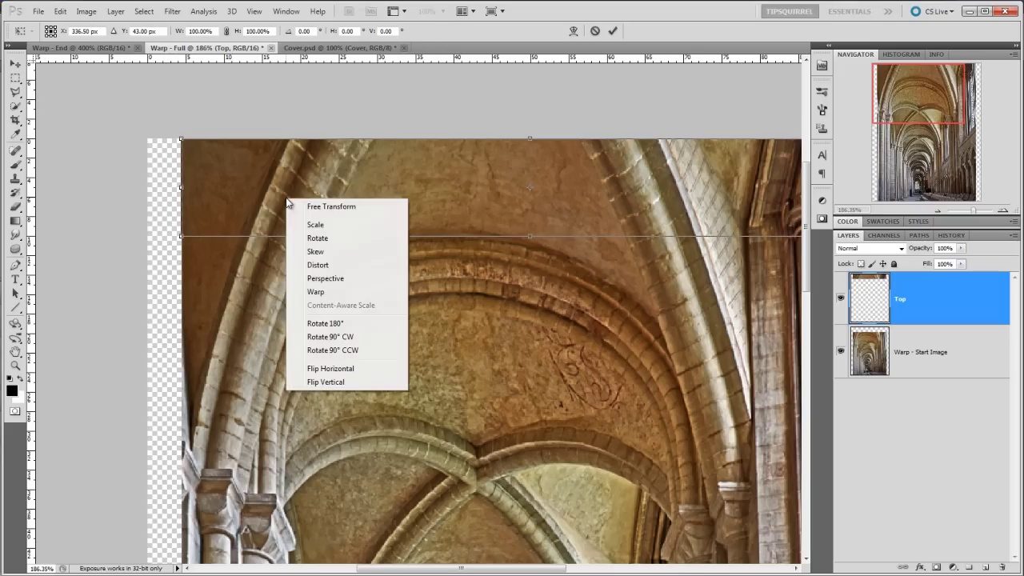
pyautogui.click(338, 382)
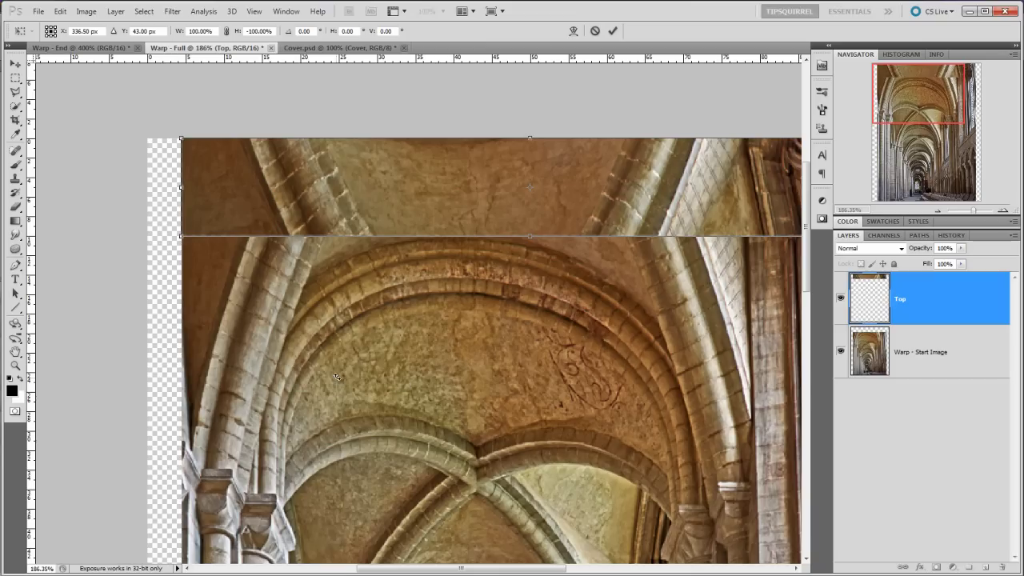
pyautogui.rightClick(319, 171)
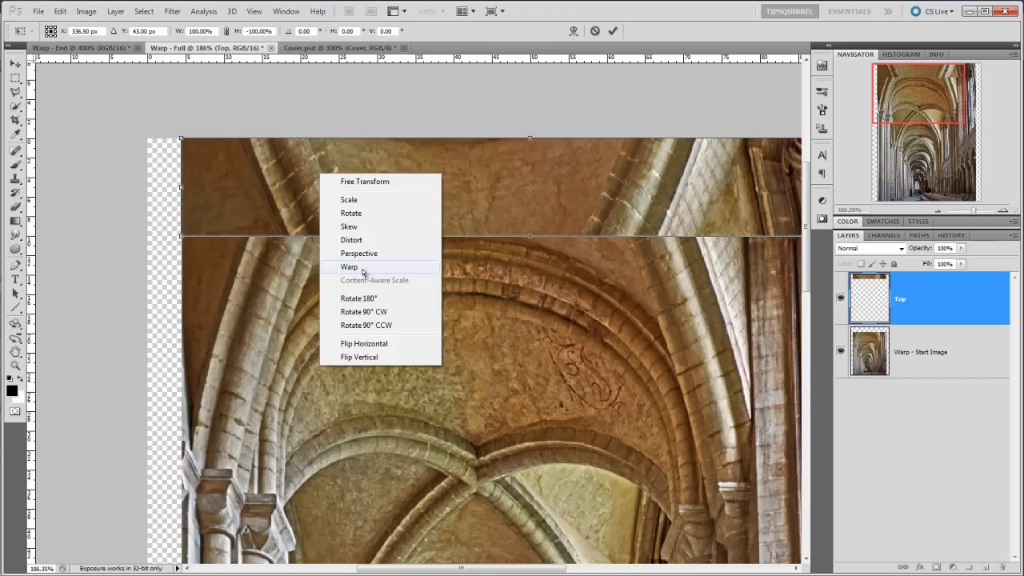
pyautogui.click(356, 267)
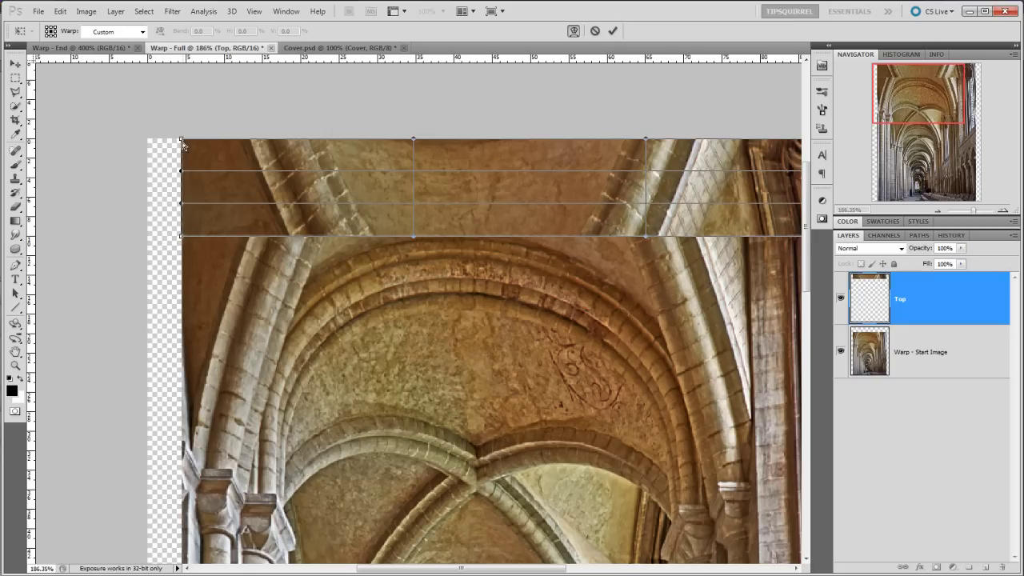
pyautogui.moveTo(182, 140)
pyautogui.mouseDown()
pyautogui.moveTo(201, 264)
pyautogui.moveTo(211, 249)
pyautogui.moveTo(206, 360)
pyautogui.moveTo(180, 240)
pyautogui.moveTo(154, 258)
pyautogui.moveTo(171, 255)
pyautogui.moveTo(173, 192)
pyautogui.moveTo(167, 240)
pyautogui.moveTo(167, 199)
pyautogui.moveTo(152, 240)
pyautogui.moveTo(162, 177)
pyautogui.moveTo(152, 226)
pyautogui.moveTo(151, 142)
pyautogui.moveTo(179, 148)
pyautogui.mouseUp()
pyautogui.moveTo(184, 237)
pyautogui.mouseDown()
pyautogui.moveTo(235, 159)
pyautogui.moveTo(183, 232)
pyautogui.mouseUp()
pyautogui.moveTo(941, 99); pyautogui.dragTo(929, 96)
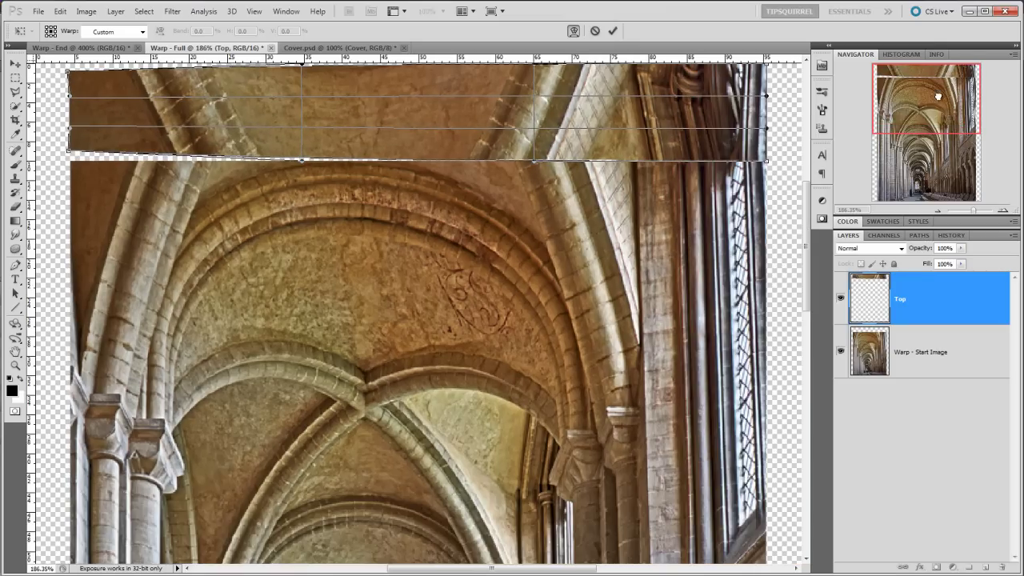
pyautogui.moveTo(695, 216); pyautogui.dragTo(577, 305)
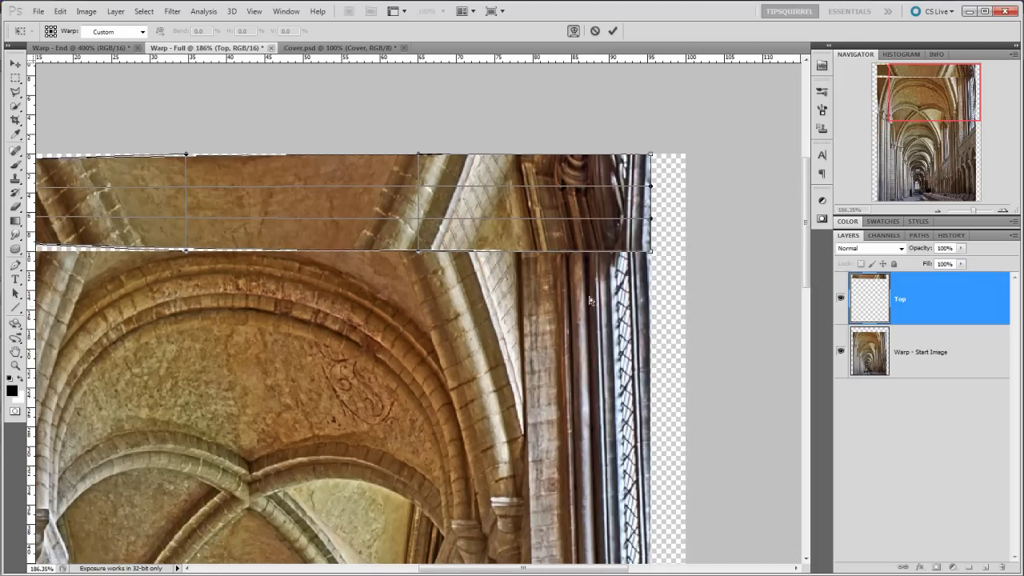
pyautogui.moveTo(650, 252); pyautogui.dragTo(672, 166)
pyautogui.moveTo(651, 219); pyautogui.dragTo(671, 224)
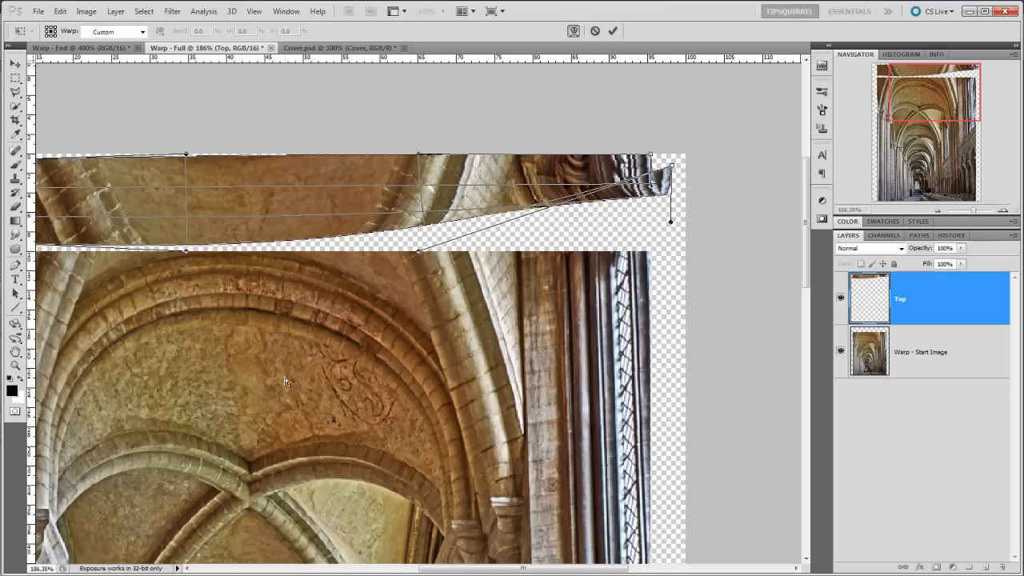
pyautogui.press('Return')
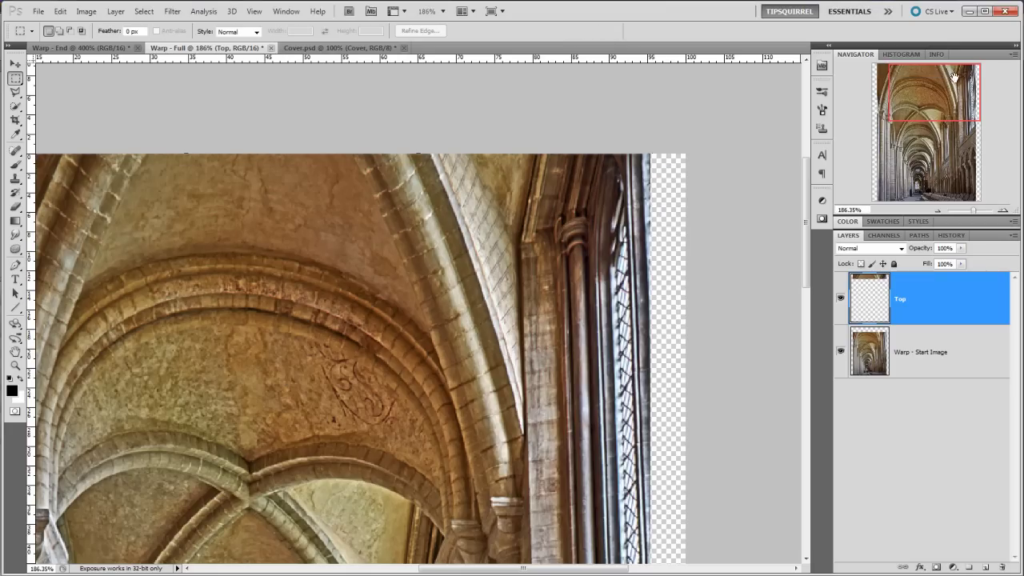
# Flip the Top layer's strip vertically with Free Transform and apply the transformation
pyautogui.moveTo(956, 74); pyautogui.dragTo(940, 86)
pyautogui.moveTo(213, 187); pyautogui.dragTo(243, 256)
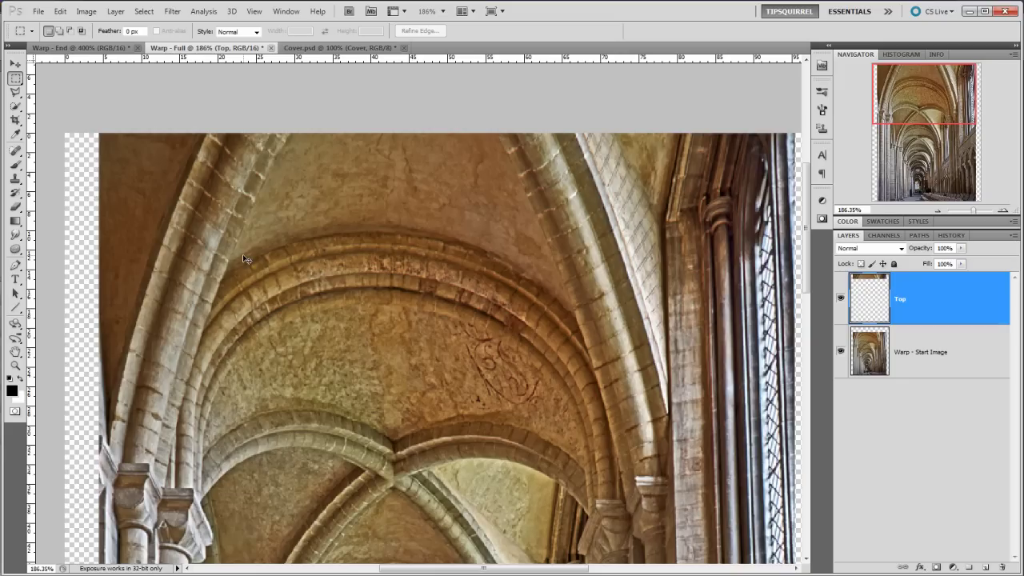
pyautogui.hotkey('ctrl', 't')
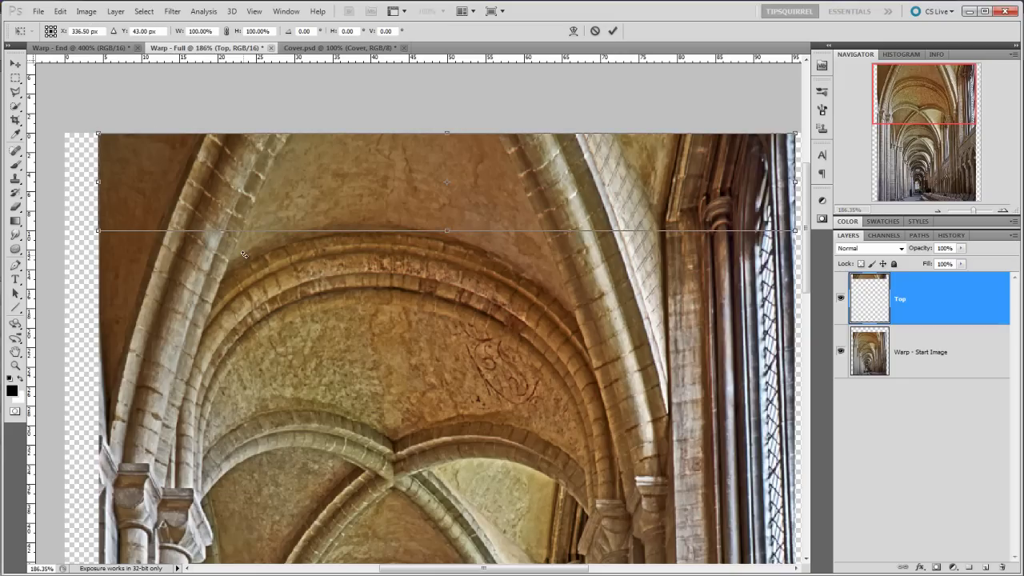
pyautogui.rightClick(338, 209)
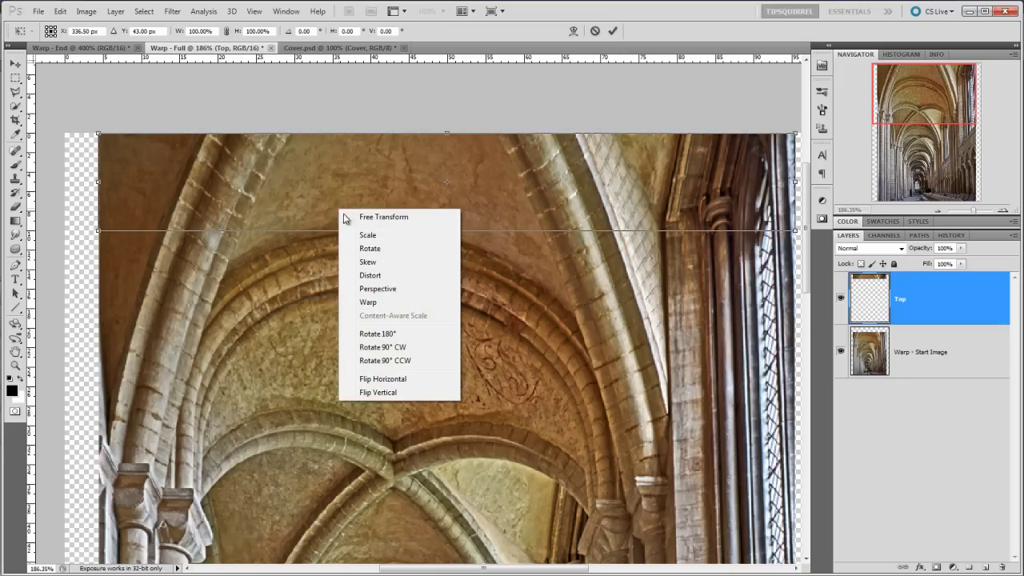
pyautogui.click(385, 392)
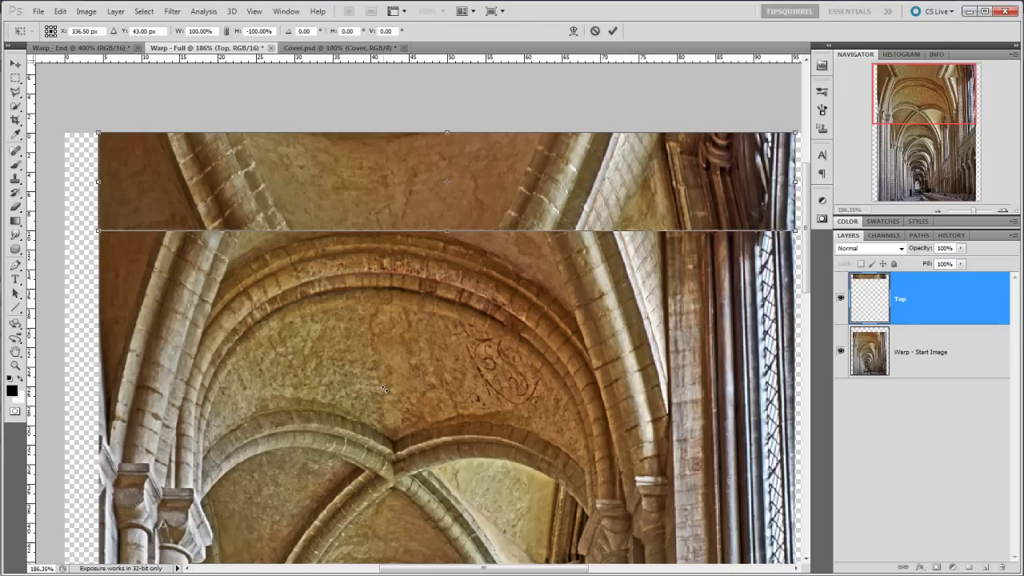
pyautogui.press('Return')
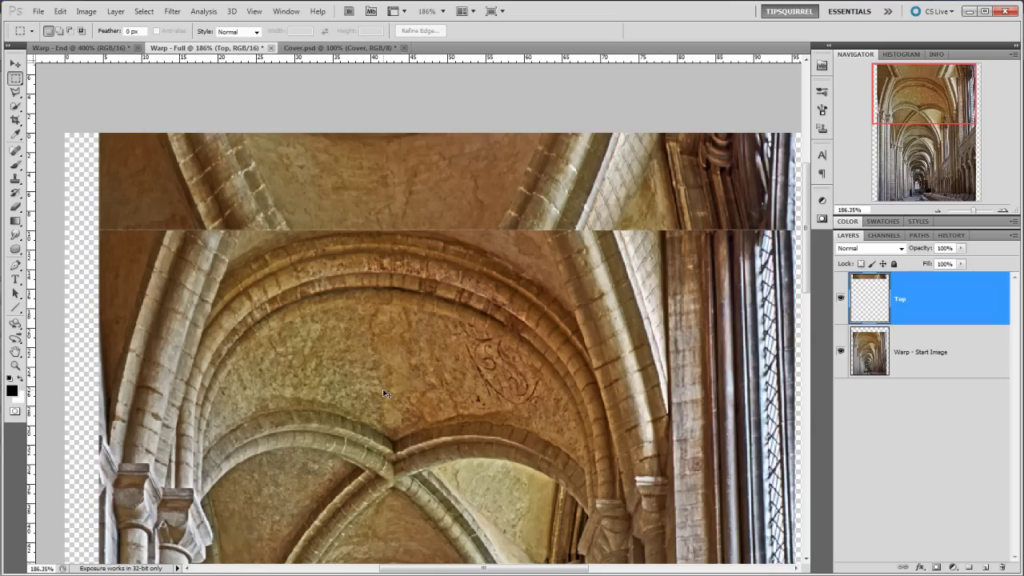
# Flip the Top strip vertically again in a new Free Transform and switch that transform to Warp
pyautogui.hotkey('ctrl', 't')
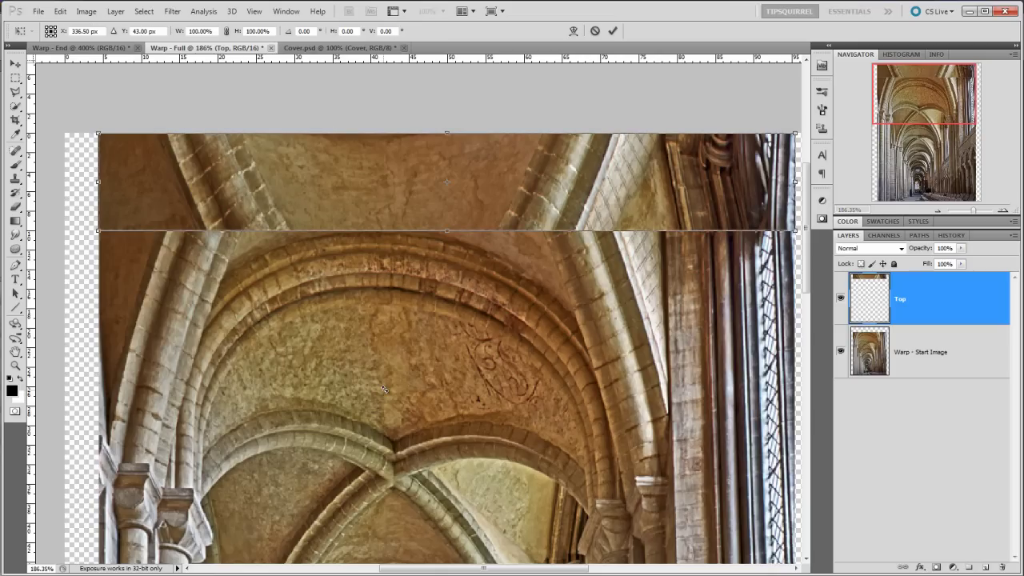
pyautogui.rightClick(269, 207)
pyautogui.click(308, 392)
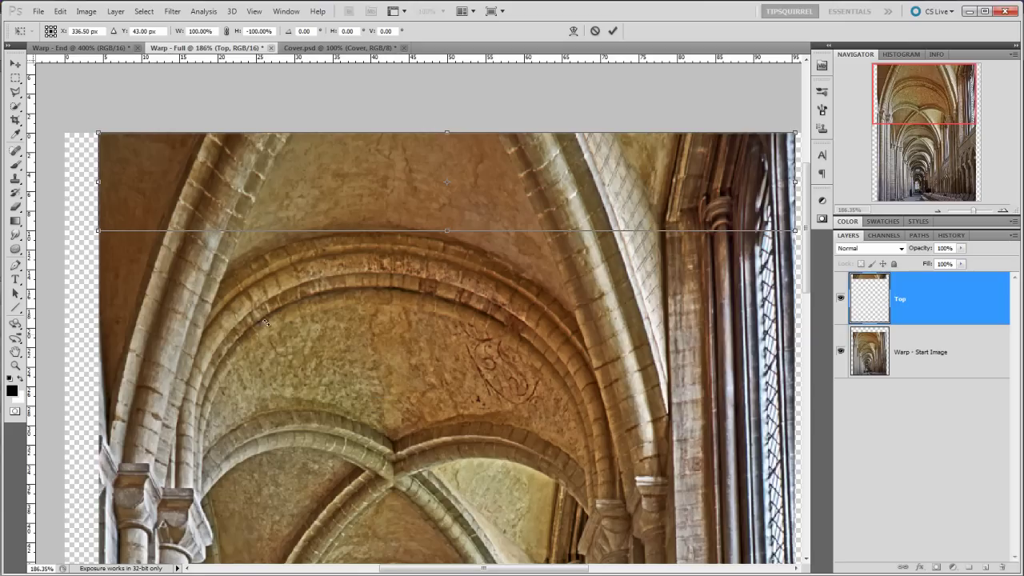
pyautogui.rightClick(213, 169)
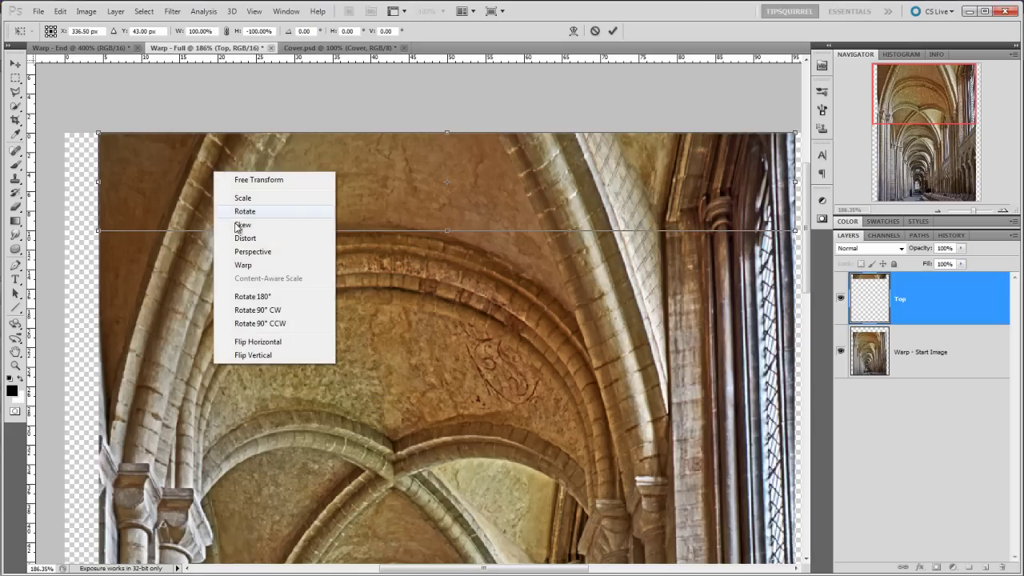
pyautogui.click(237, 263)
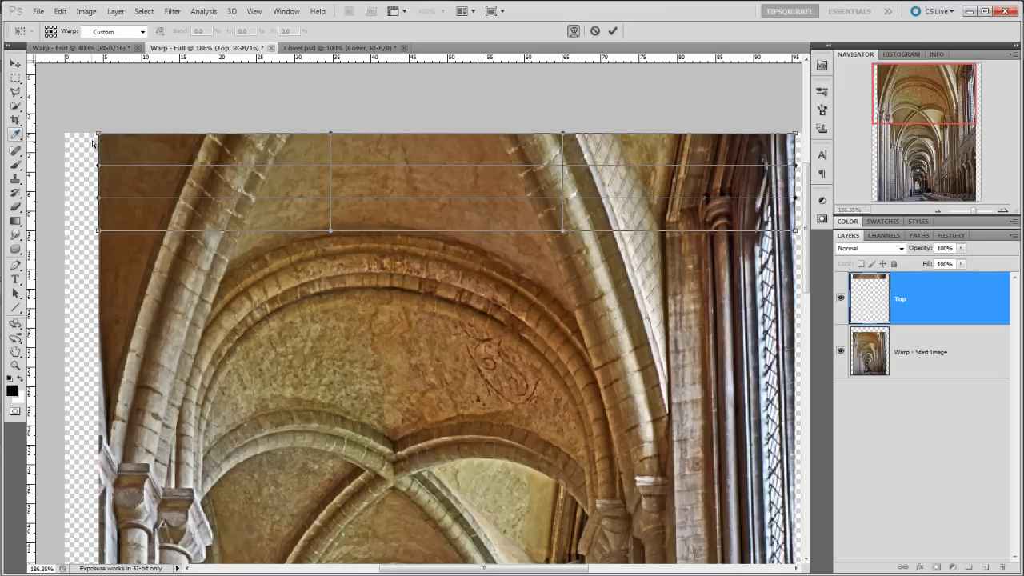
# Warp the strip's upper-left corner down and outward past the photo's edge, levelling its adjoining upper-edge handle with a new horizontal guide at the corner's height
pyautogui.moveTo(98, 131); pyautogui.dragTo(75, 221)
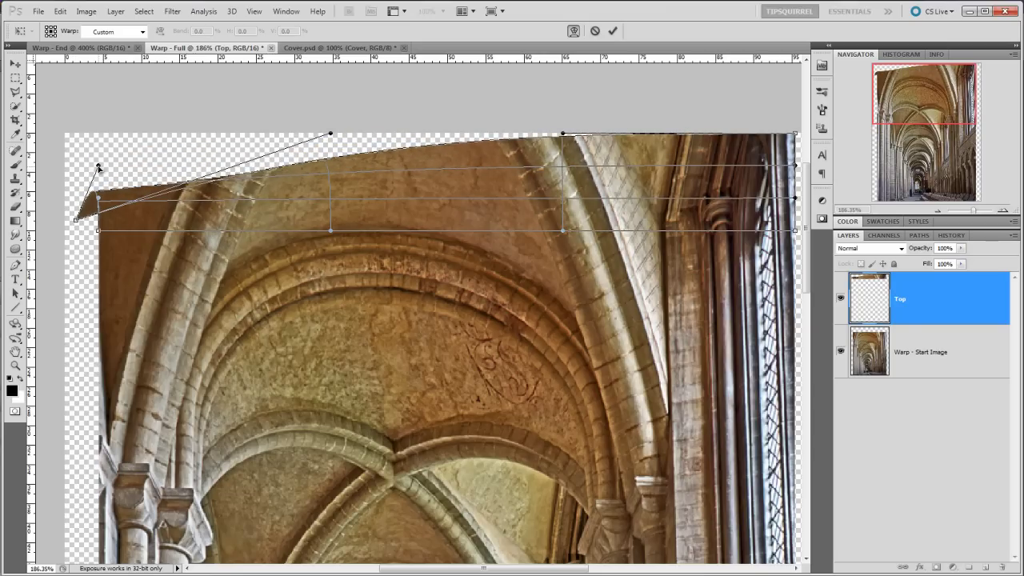
pyautogui.moveTo(98, 167); pyautogui.dragTo(77, 166)
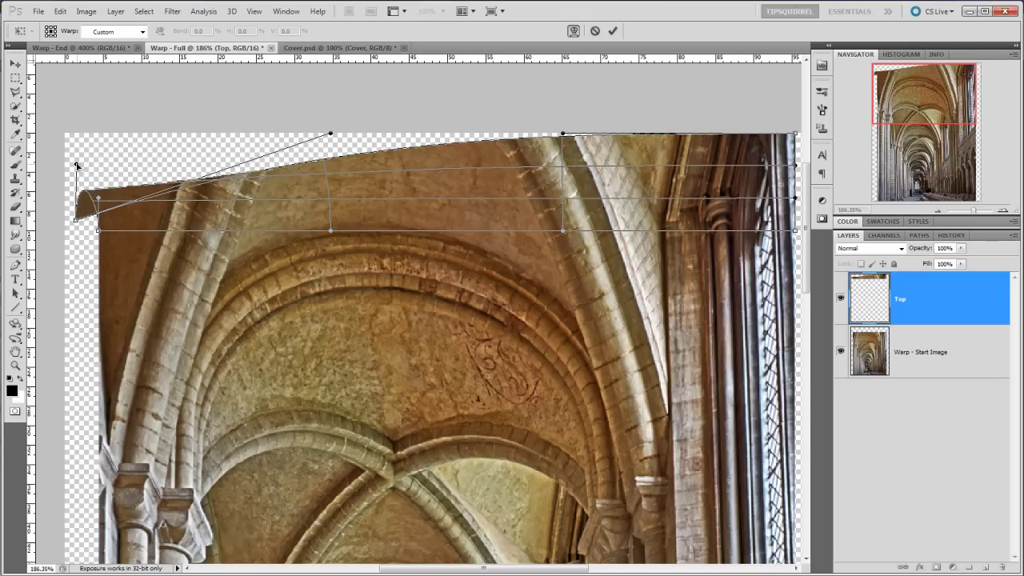
pyautogui.moveTo(376, 61); pyautogui.dragTo(354, 222)
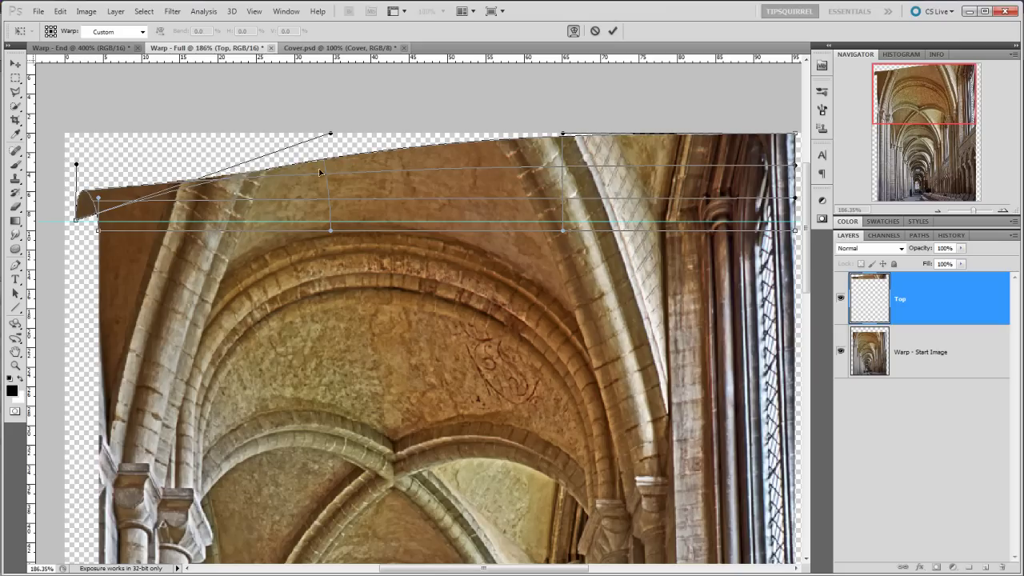
pyautogui.moveTo(332, 134); pyautogui.dragTo(341, 222)
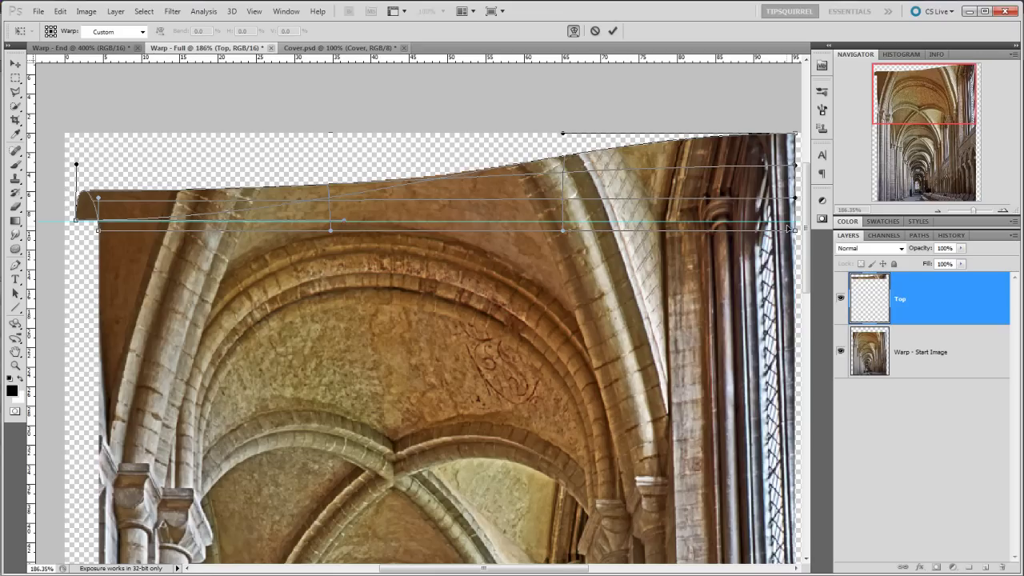
# Warp the strip's upper-right corner down to the guide and slightly inward, align its two handles to match, and apply the warp
pyautogui.moveTo(796, 138); pyautogui.dragTo(767, 224)
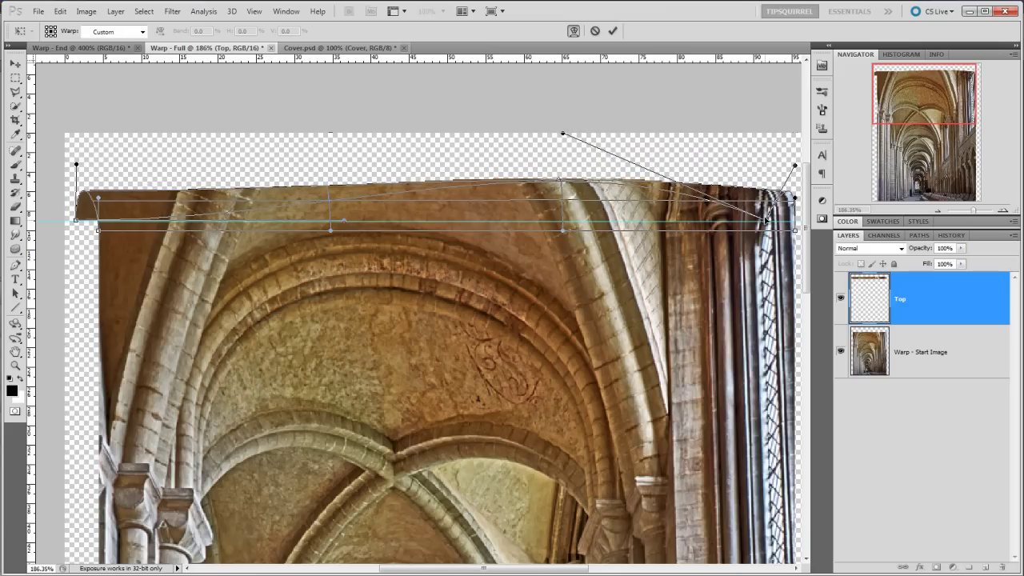
pyautogui.moveTo(794, 166); pyautogui.dragTo(763, 164)
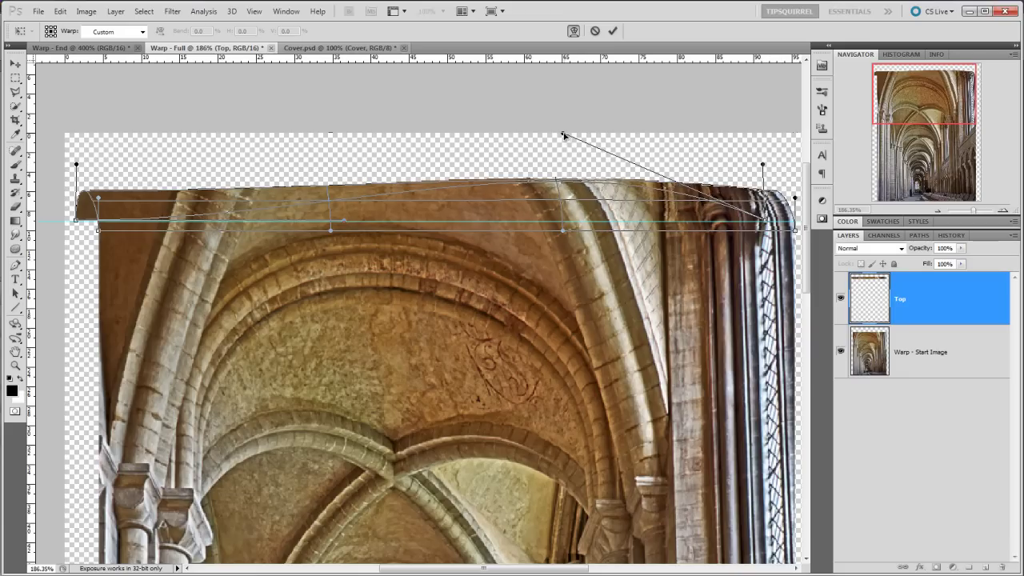
pyautogui.moveTo(564, 135); pyautogui.dragTo(562, 225)
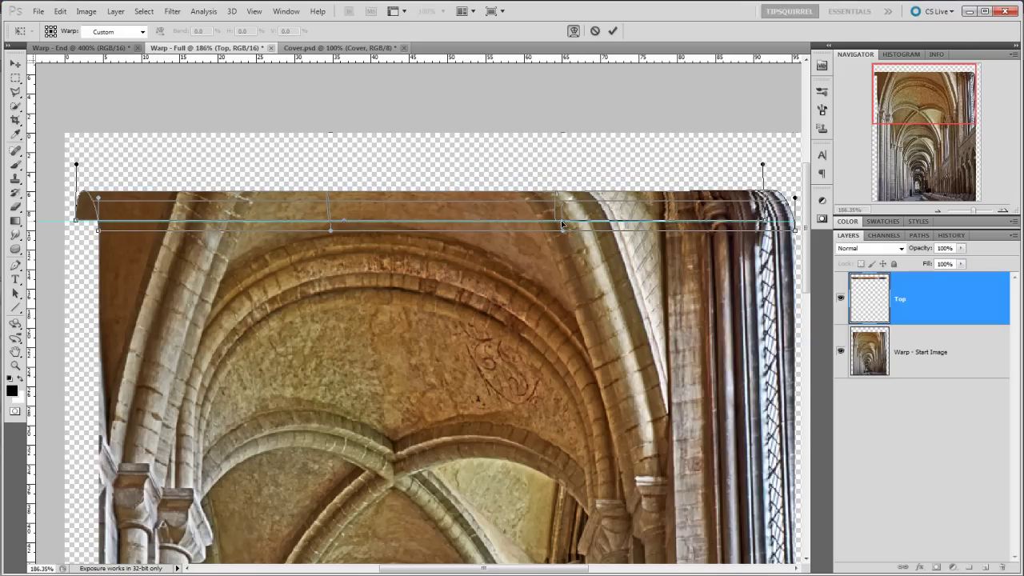
pyautogui.press('Return')
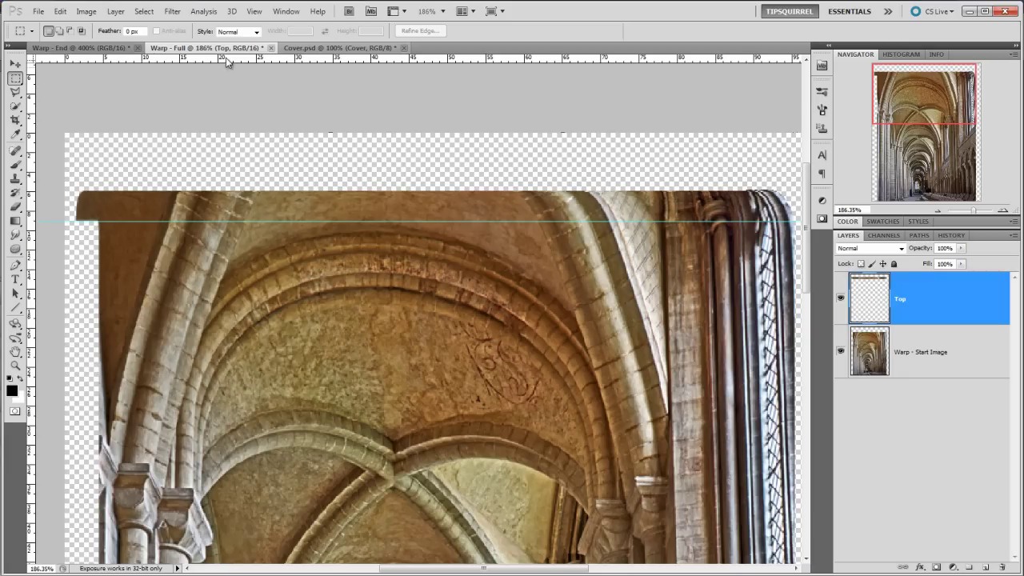
# Clear the guide used for aligning the warp
pyautogui.click(253, 11)
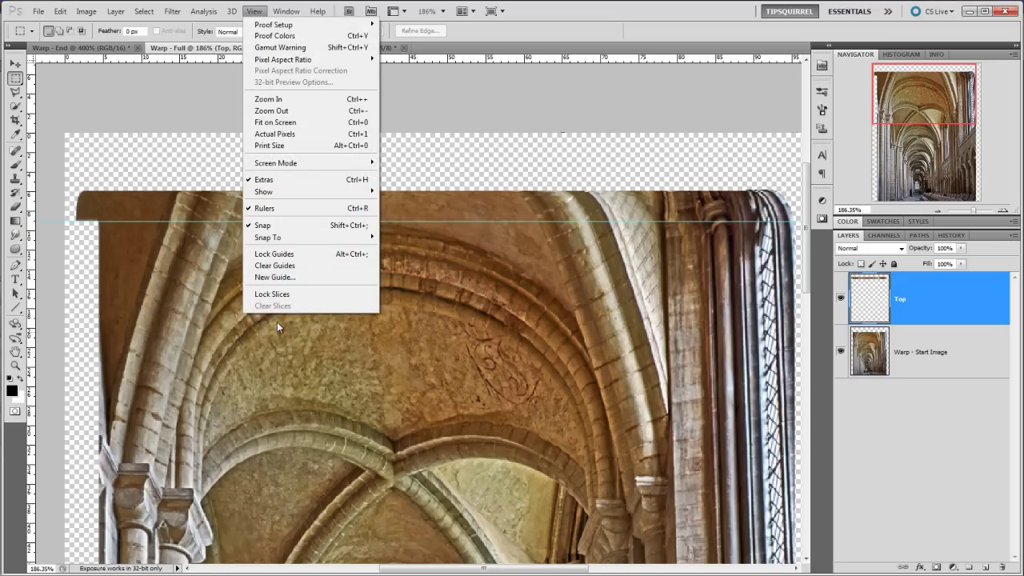
pyautogui.click(276, 264)
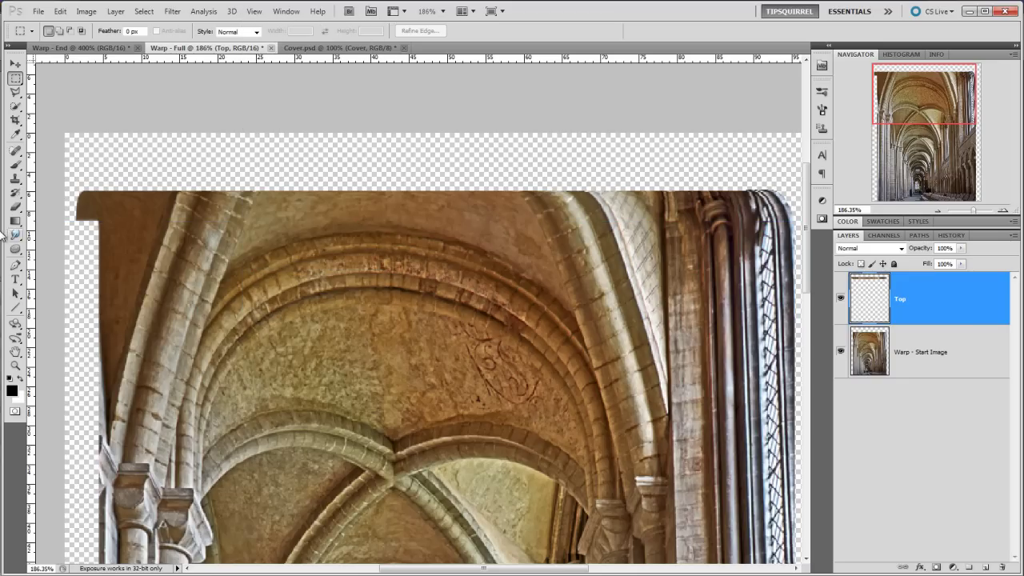
# Examine the curled upper-left corner at 400% and compare it with the same corner in the Warp - End document
pyautogui.click(1002, 210)
pyautogui.click(1002, 210)
pyautogui.click(1002, 209)
pyautogui.click(912, 90)
pyautogui.moveTo(912, 90); pyautogui.dragTo(879, 77)
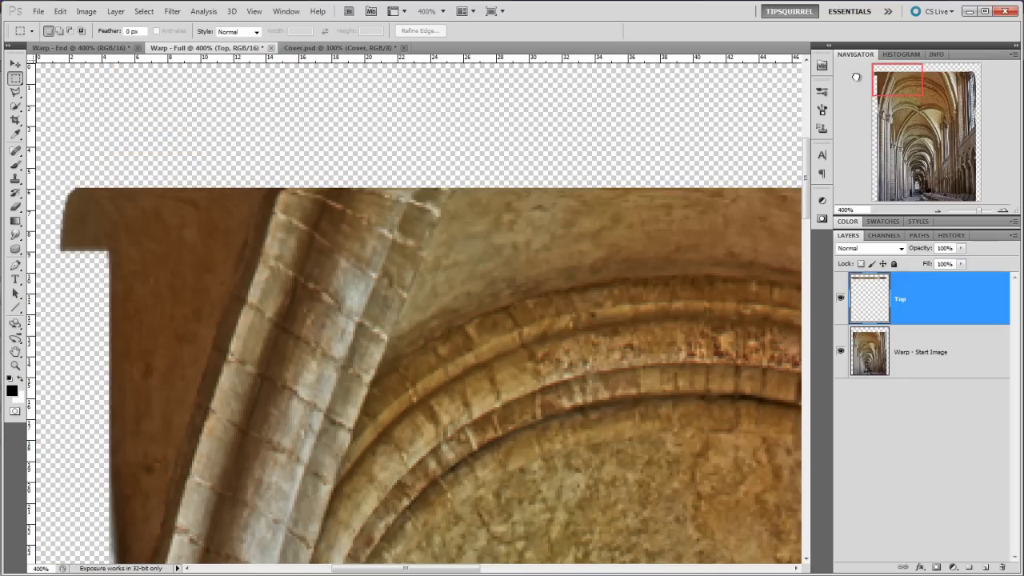
pyautogui.click(85, 48)
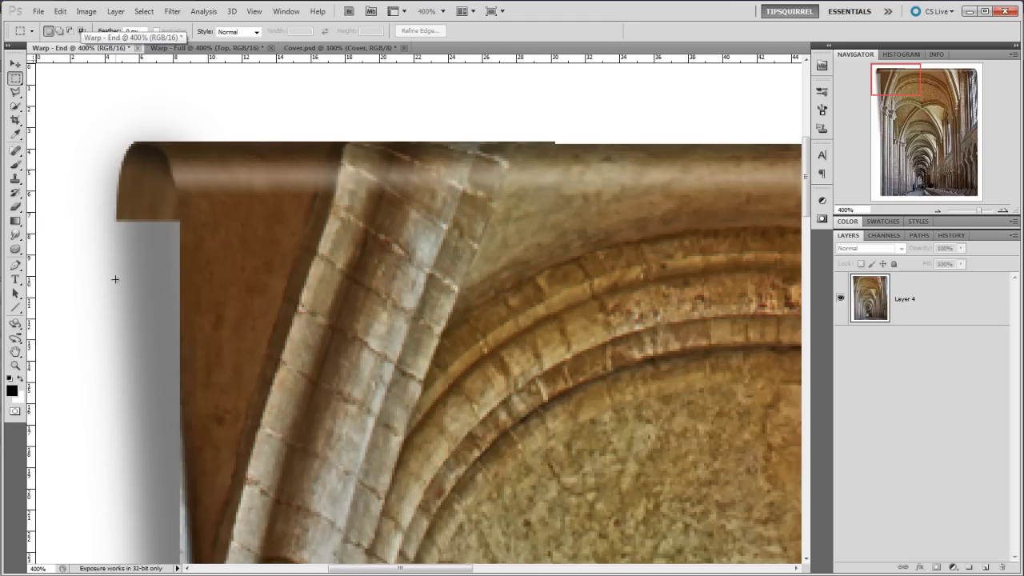